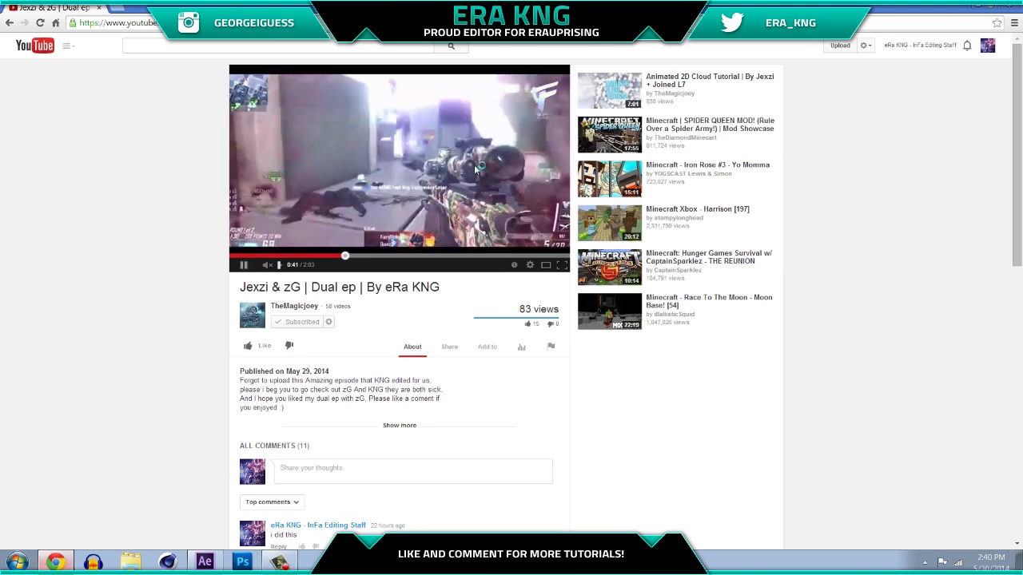
- Replay the scope-in effect at about 0:42 in the example video
{"action": "left_click", "coordinate": [424, 163]}
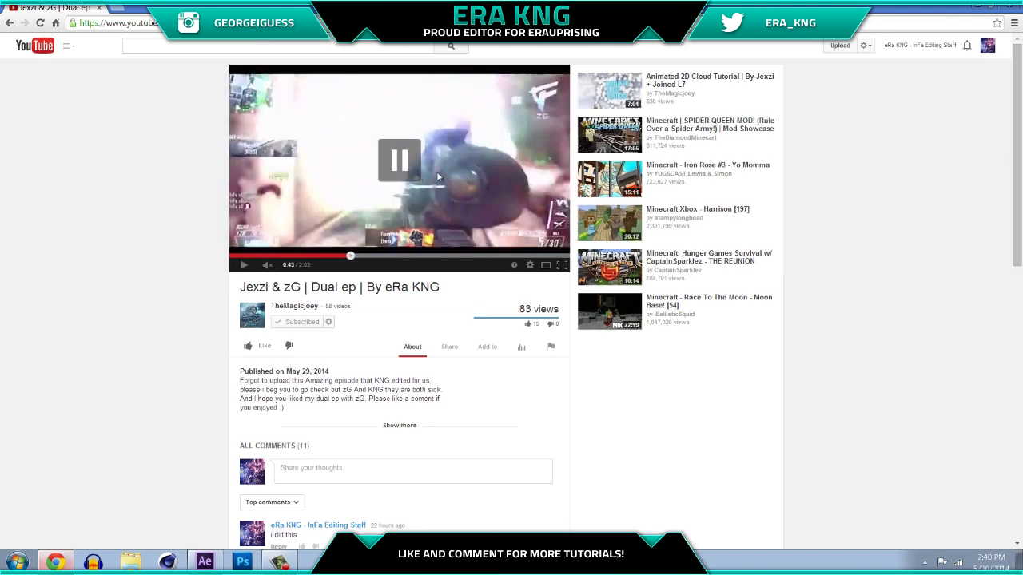
{"action": "left_click", "coordinate": [342, 256]}
{"action": "left_click", "coordinate": [424, 189]}
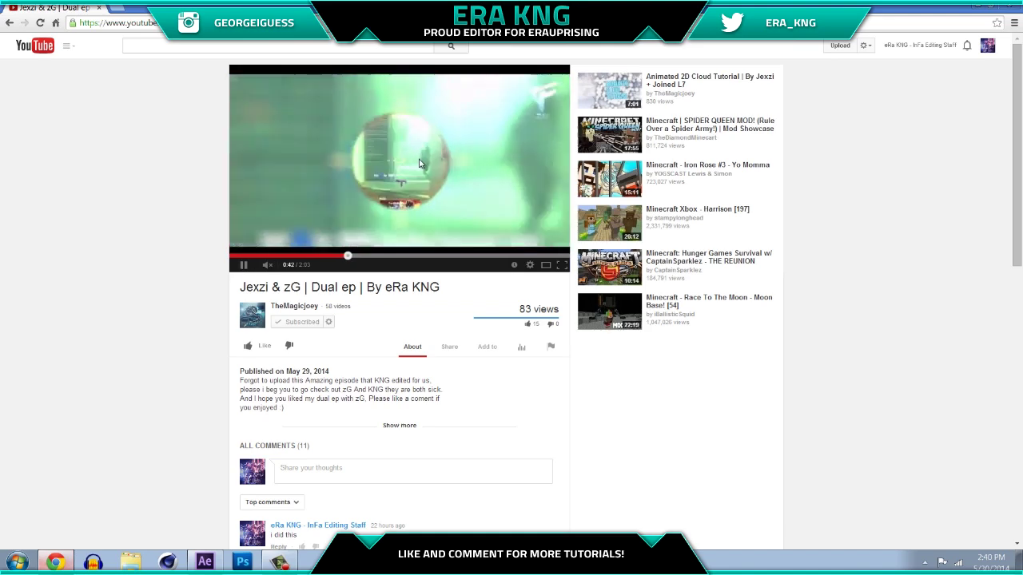
{"action": "left_click", "coordinate": [342, 256]}
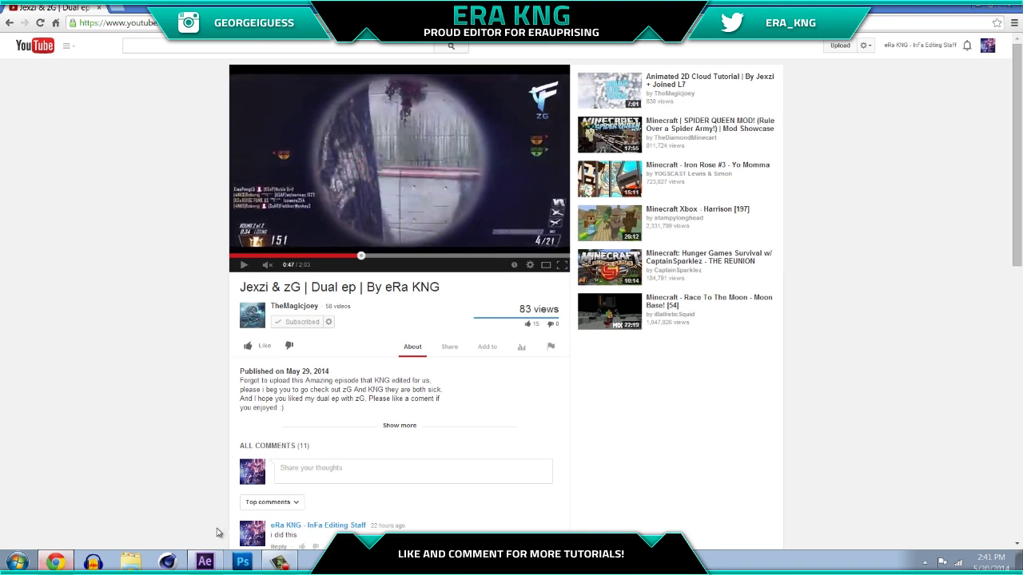
- Switch to After Effects and scrub through the finished scope effect in the Sman thermal raid composition
{"action": "left_click", "coordinate": [204, 561]}
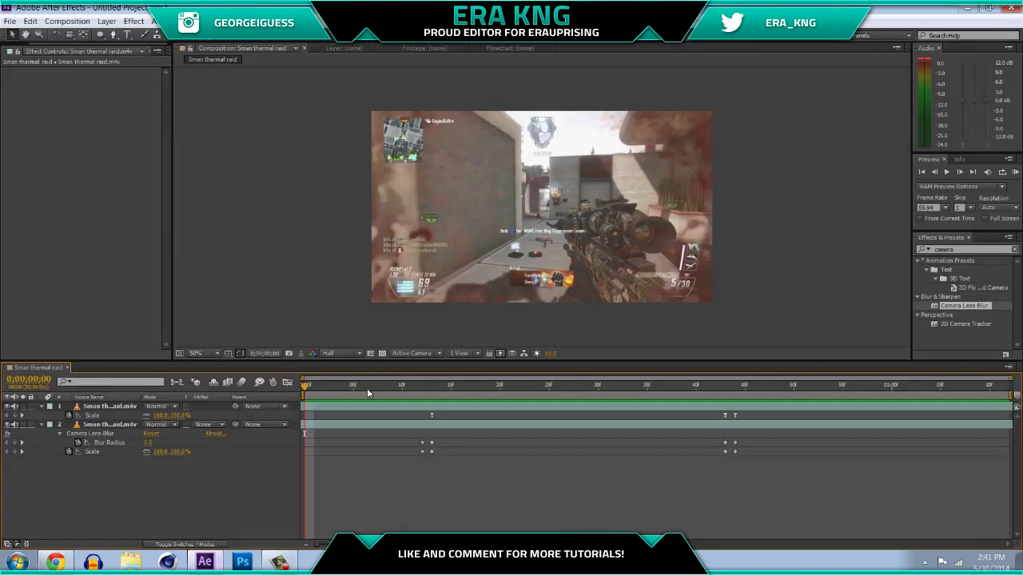
{"action": "left_click", "coordinate": [11, 43]}
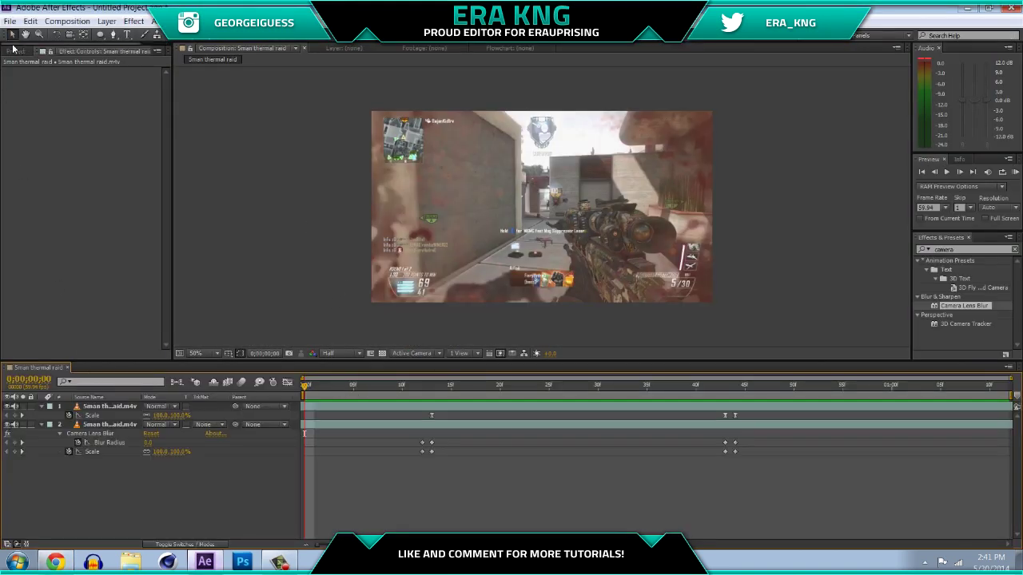
{"action": "left_click_drag", "start_coordinate": [398, 386], "coordinate": [754, 386]}
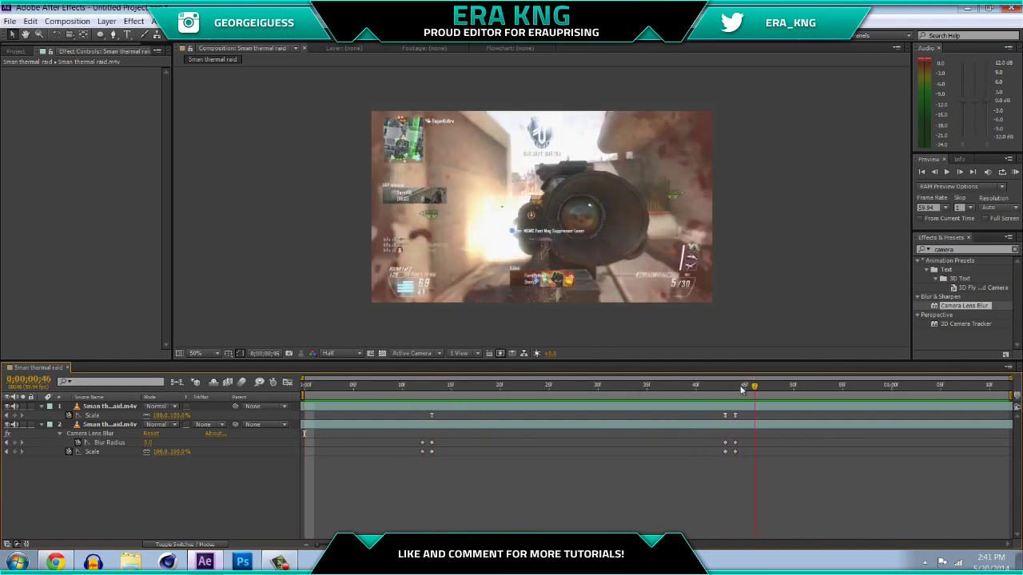
{"action": "key", "text": "alt+Tab"}
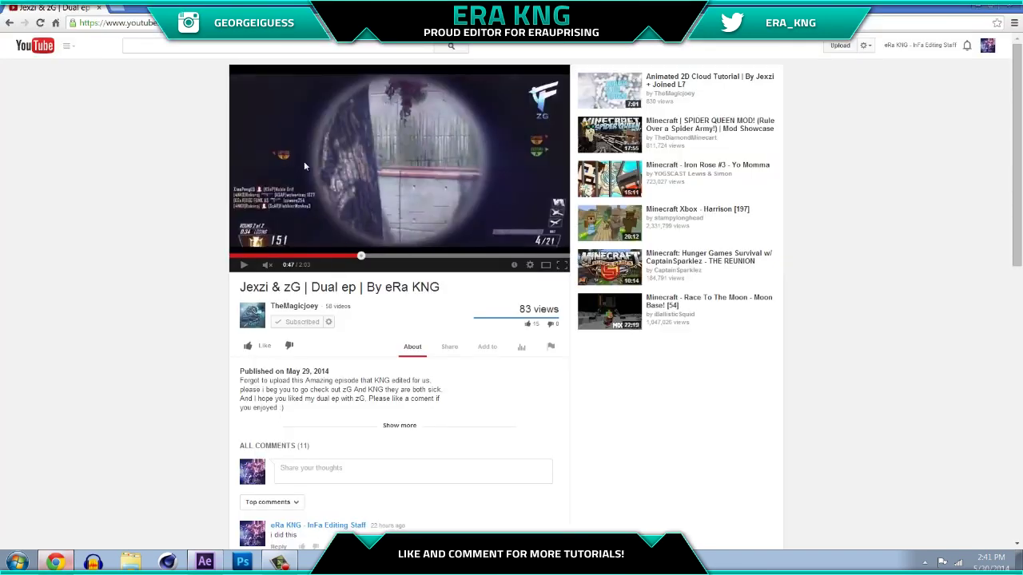
{"action": "left_click", "coordinate": [211, 565]}
{"action": "left_click_drag", "start_coordinate": [496, 392], "coordinate": [450, 387]}
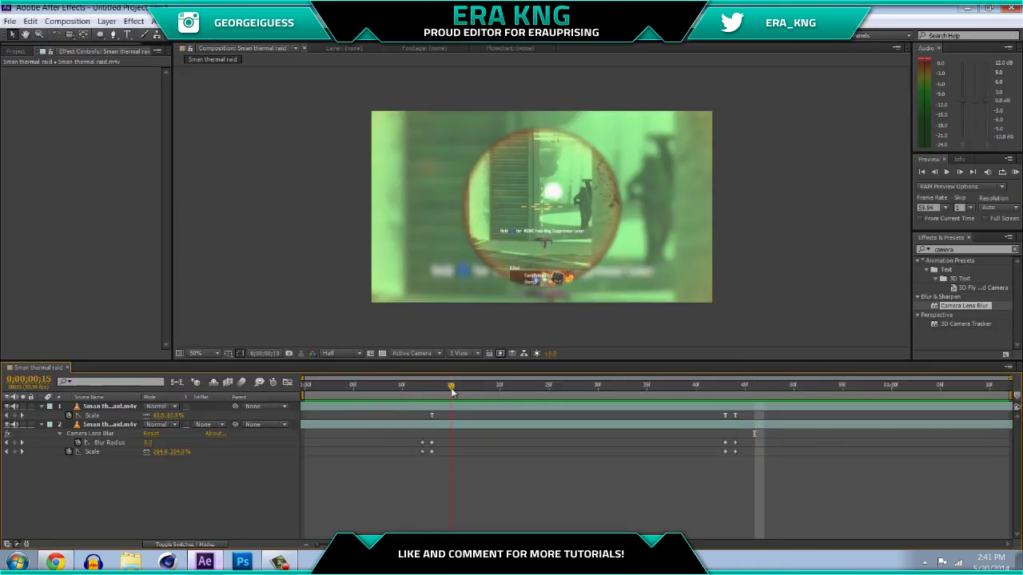
- Delete both existing layers and add the Sman thermal raid.m4v footage to the composition as a fresh layer
{"action": "left_click", "coordinate": [101, 410]}
{"action": "left_click", "coordinate": [104, 424], "text": "shift"}
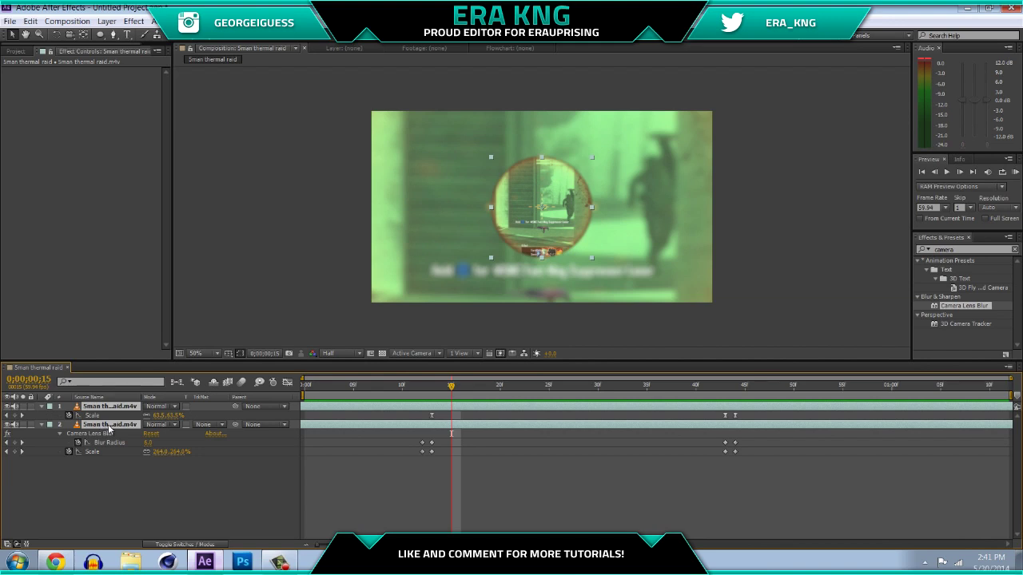
{"action": "key", "text": "Delete"}
{"action": "left_click", "coordinate": [18, 50]}
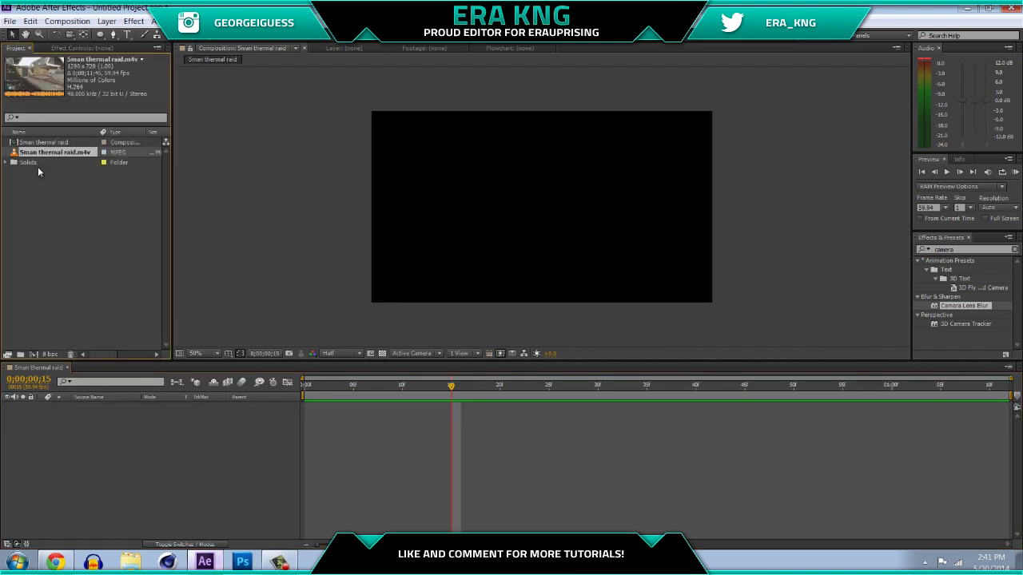
{"action": "left_click_drag", "start_coordinate": [48, 153], "coordinate": [51, 414]}
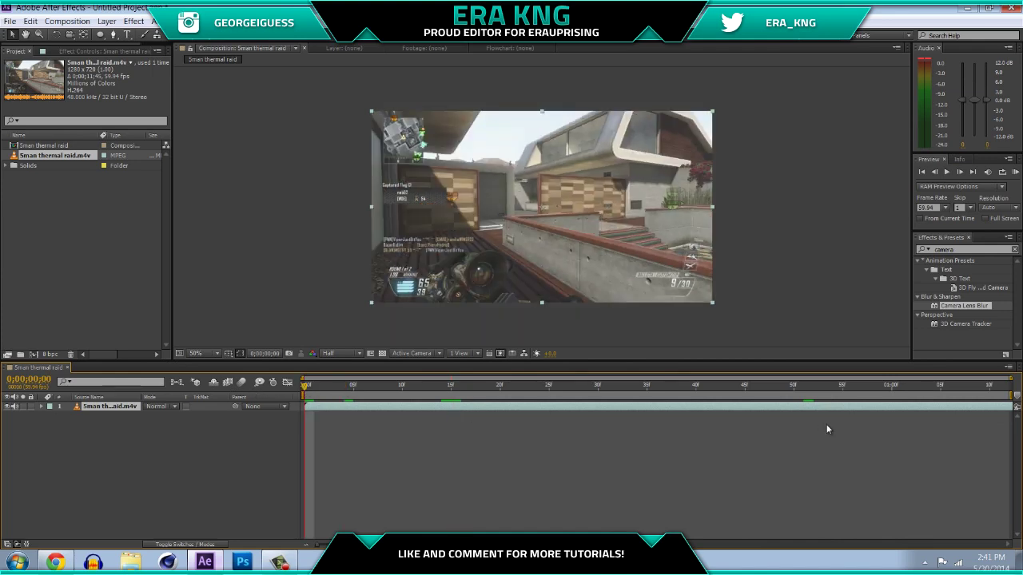
- Slide the clip earlier in the timeline until the composition starts just before the player aims through the thermal scope
{"action": "left_click_drag", "start_coordinate": [987, 409], "coordinate": [838, 390]}
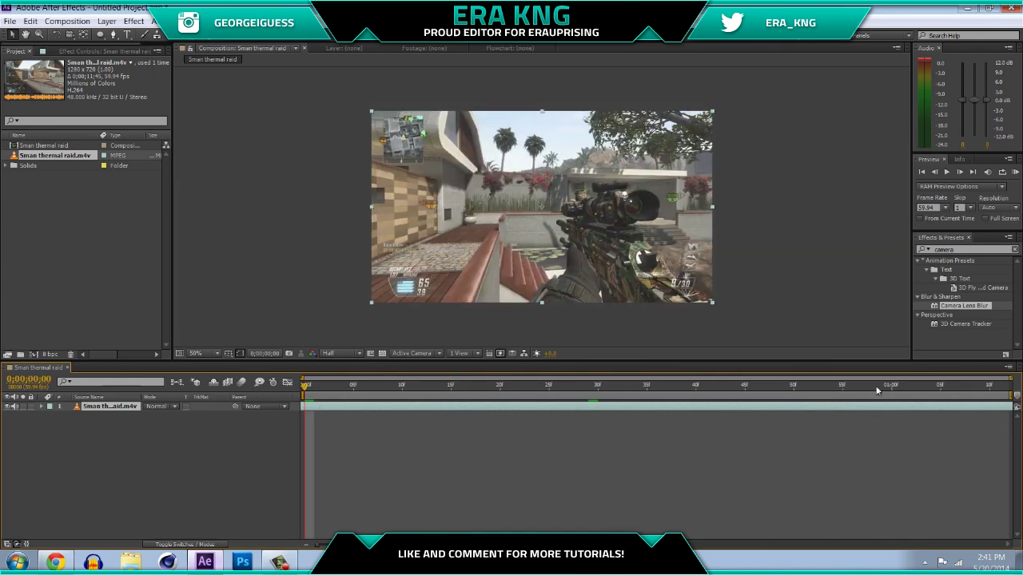
{"action": "left_click_drag", "start_coordinate": [957, 405], "coordinate": [334, 390]}
{"action": "left_click_drag", "start_coordinate": [919, 391], "coordinate": [620, 387]}
{"action": "left_click_drag", "start_coordinate": [829, 411], "coordinate": [700, 377]}
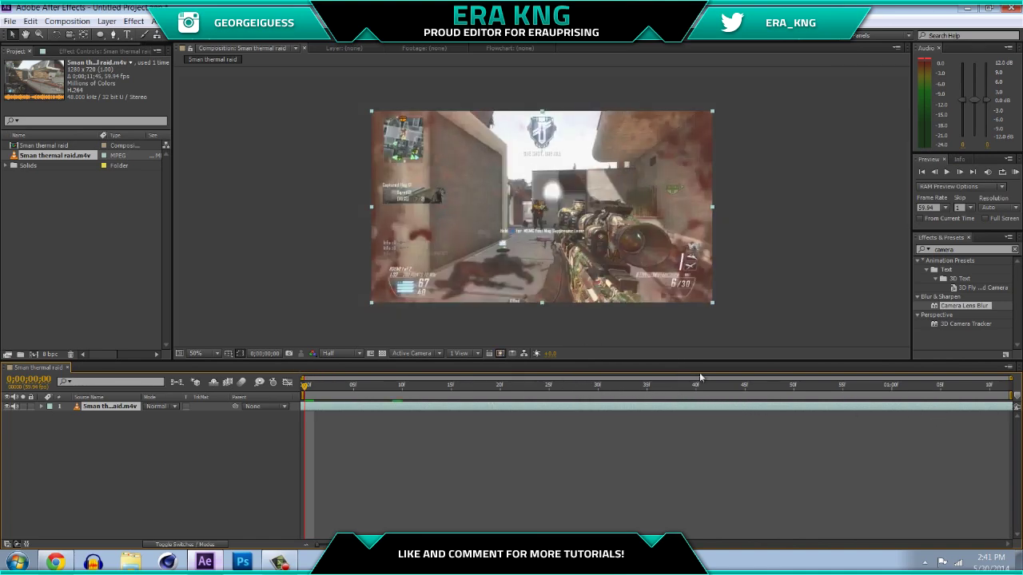
{"action": "left_click_drag", "start_coordinate": [762, 405], "coordinate": [200, 371]}
{"action": "left_click_drag", "start_coordinate": [850, 403], "coordinate": [266, 397]}
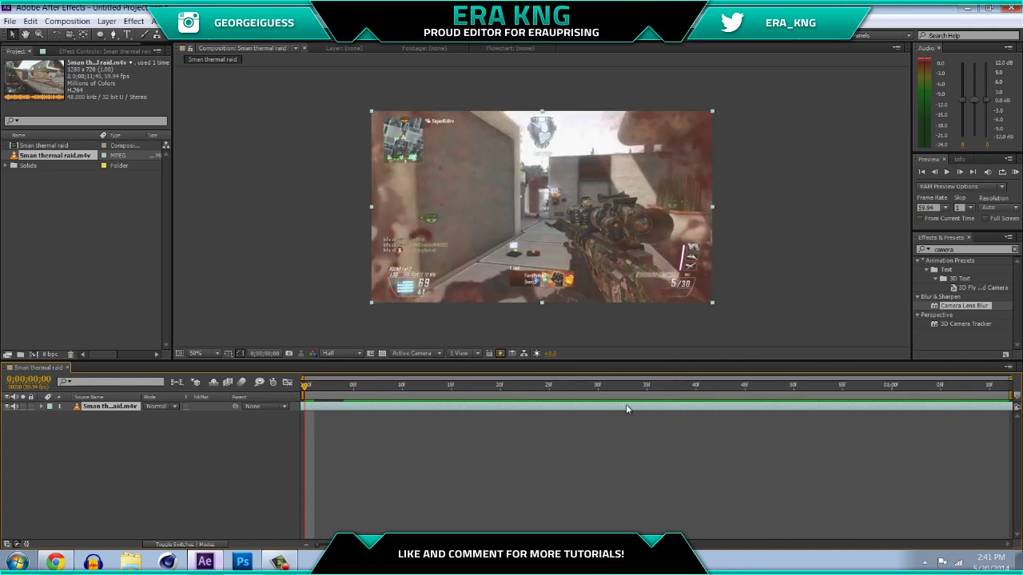
{"action": "left_click_drag", "start_coordinate": [305, 390], "coordinate": [249, 406]}
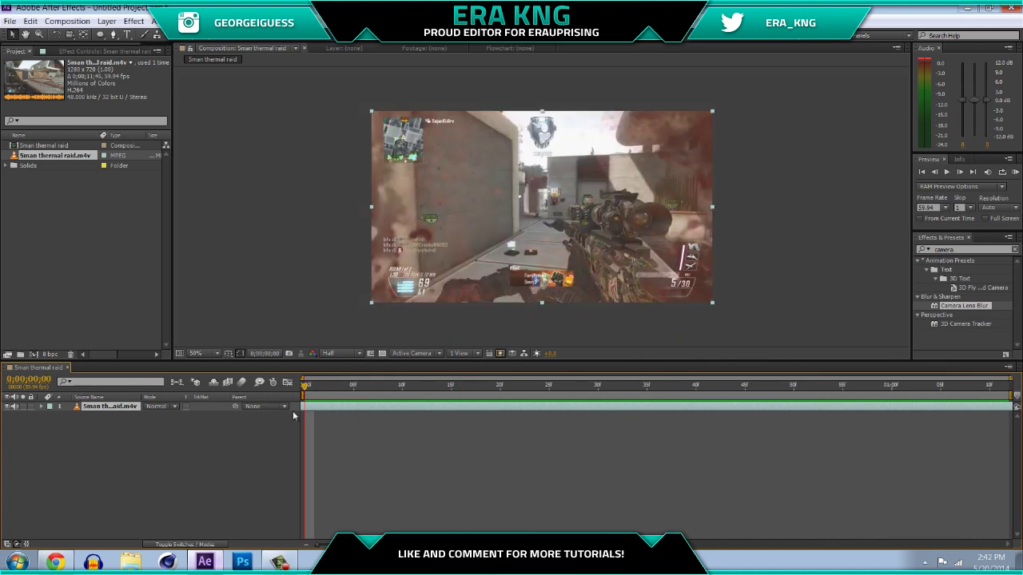
- Duplicate the clip layer and set the current time to the first fully scoped-in frame, 0;00;00;17
{"action": "left_click", "coordinate": [411, 389]}
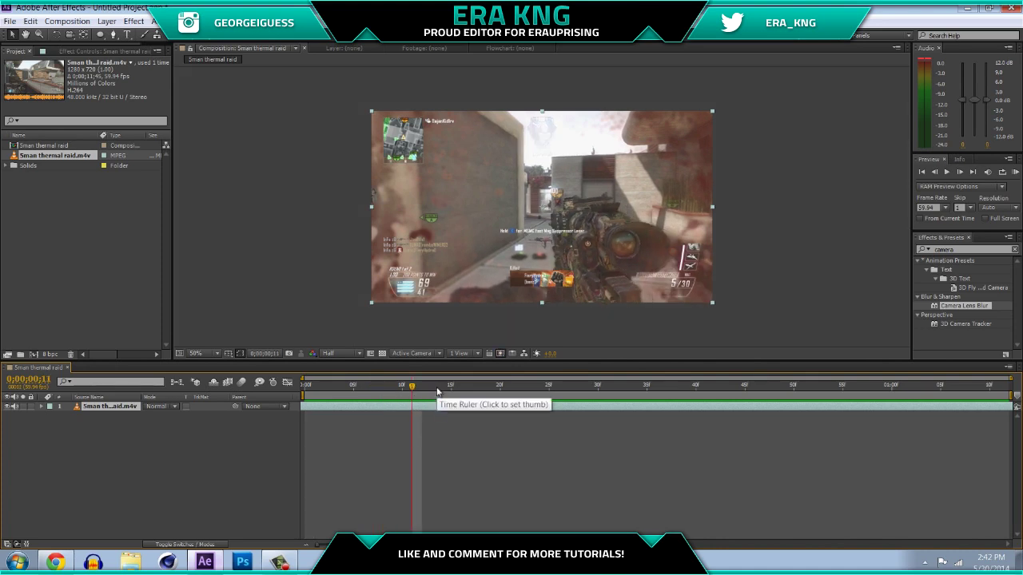
{"action": "key", "text": "ctrl+d"}
{"action": "left_click_drag", "start_coordinate": [413, 390], "coordinate": [470, 406]}
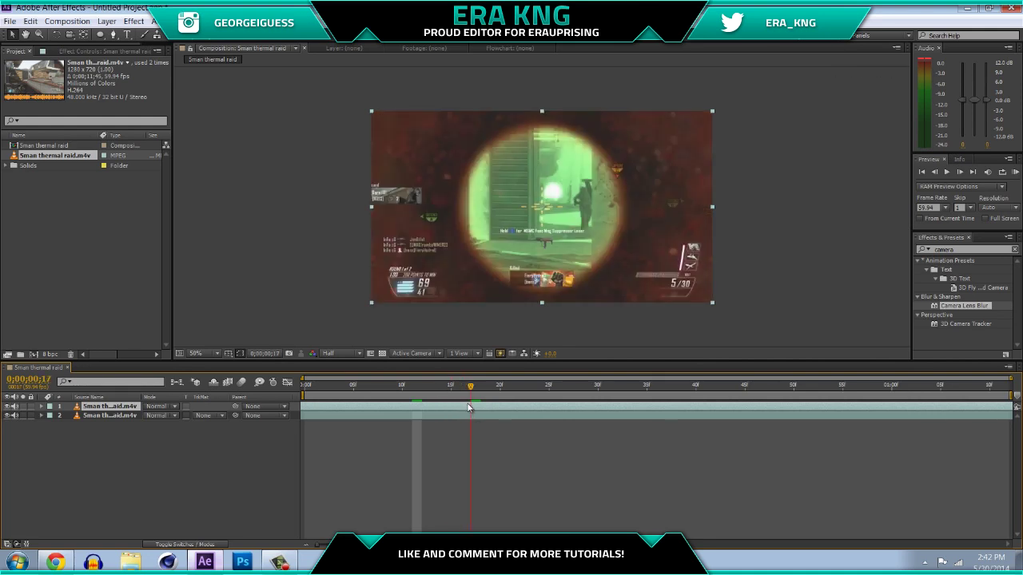
{"action": "left_click", "coordinate": [934, 172]}
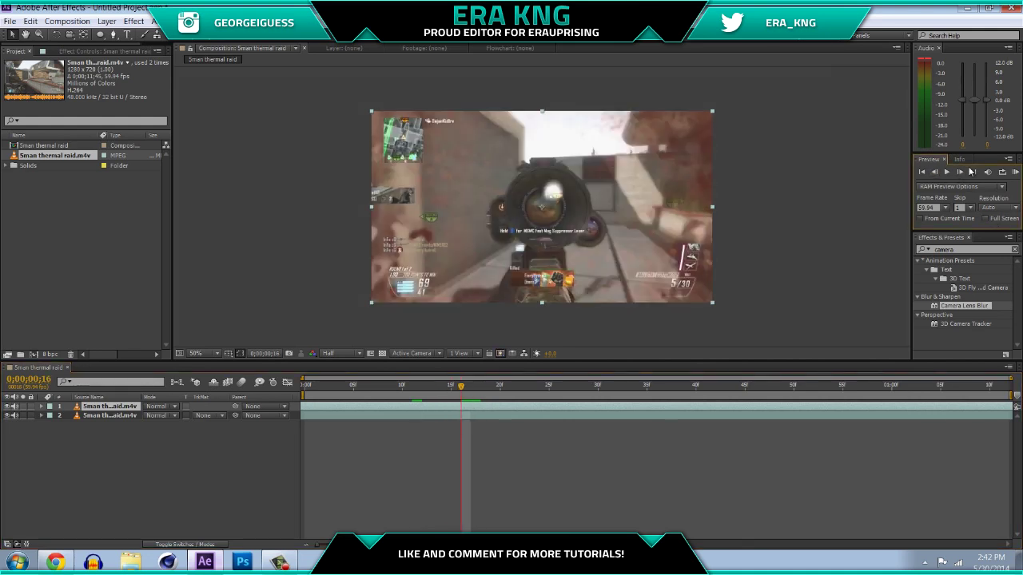
{"action": "left_click", "coordinate": [960, 171]}
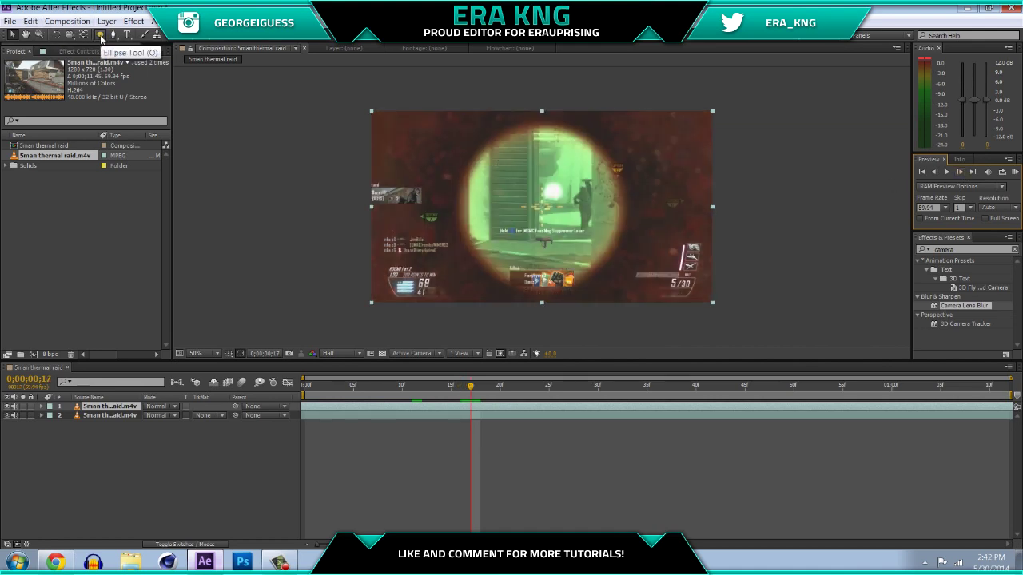
- Draw a circular Ellipse Tool mask around the scope lens on the top layer and nudge it to fit
{"action": "left_click", "coordinate": [100, 35]}
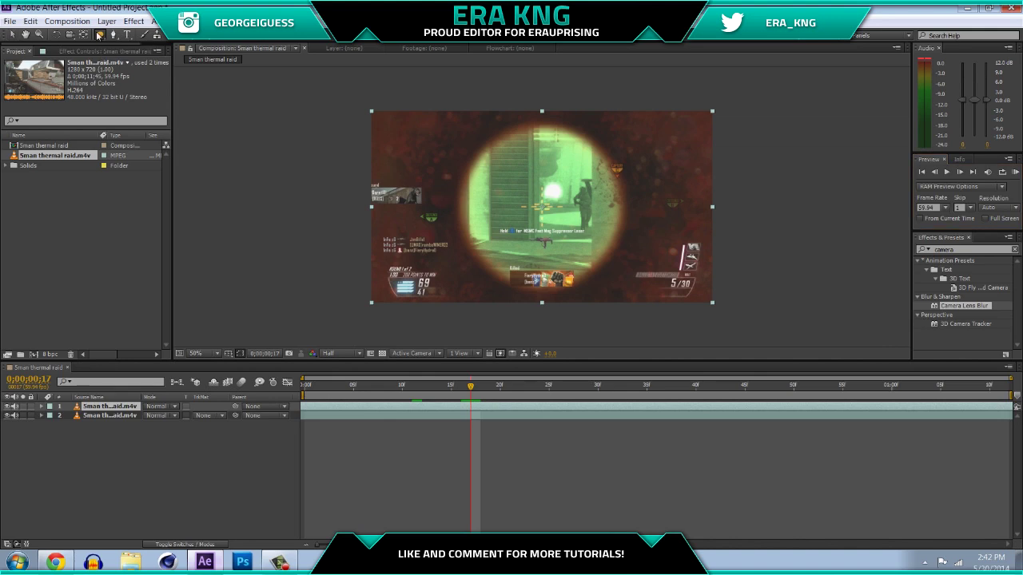
{"action": "left_click", "coordinate": [103, 36]}
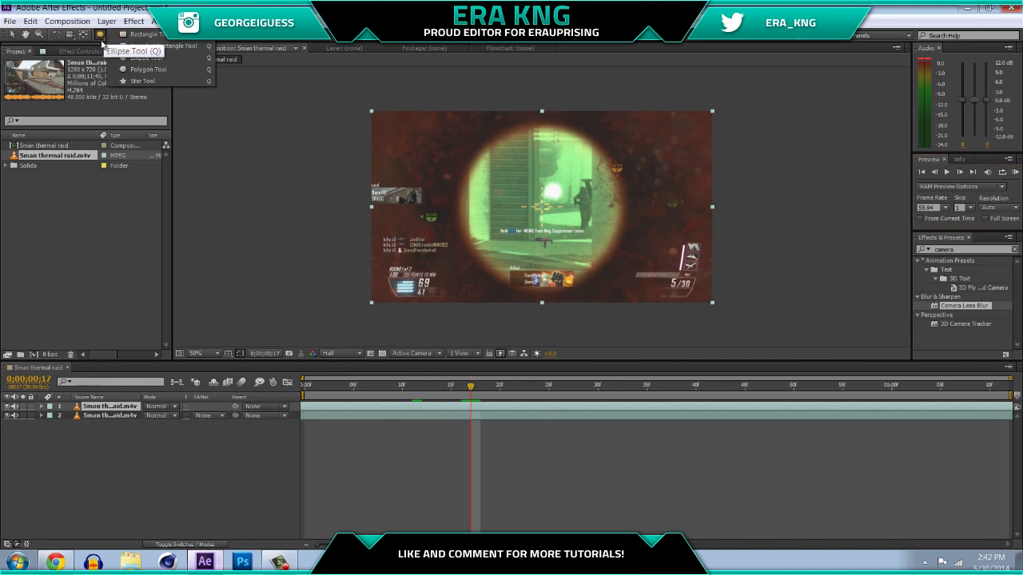
{"action": "left_click", "coordinate": [144, 60]}
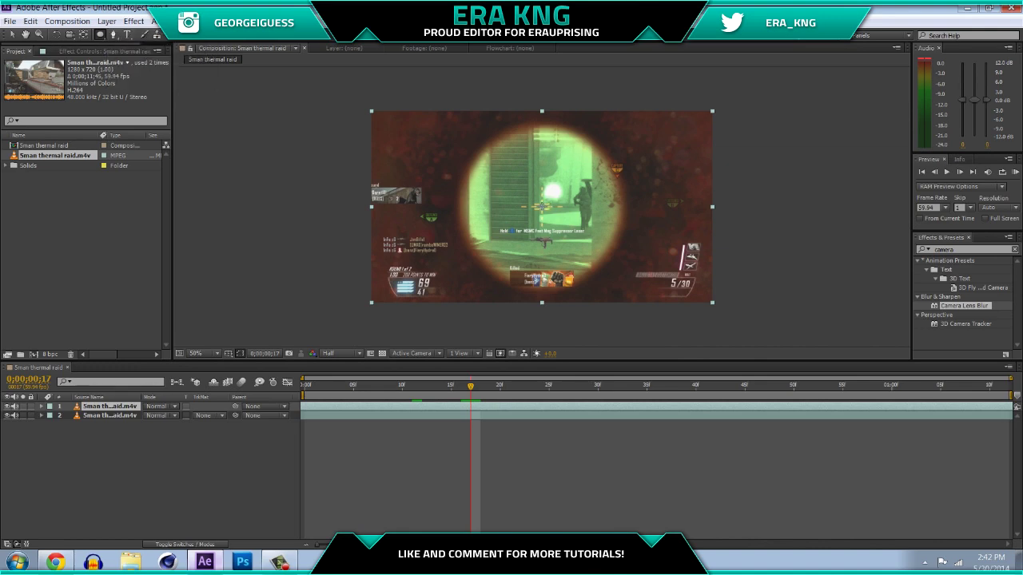
{"action": "left_click_drag", "start_coordinate": [542, 207], "coordinate": [622, 269]}
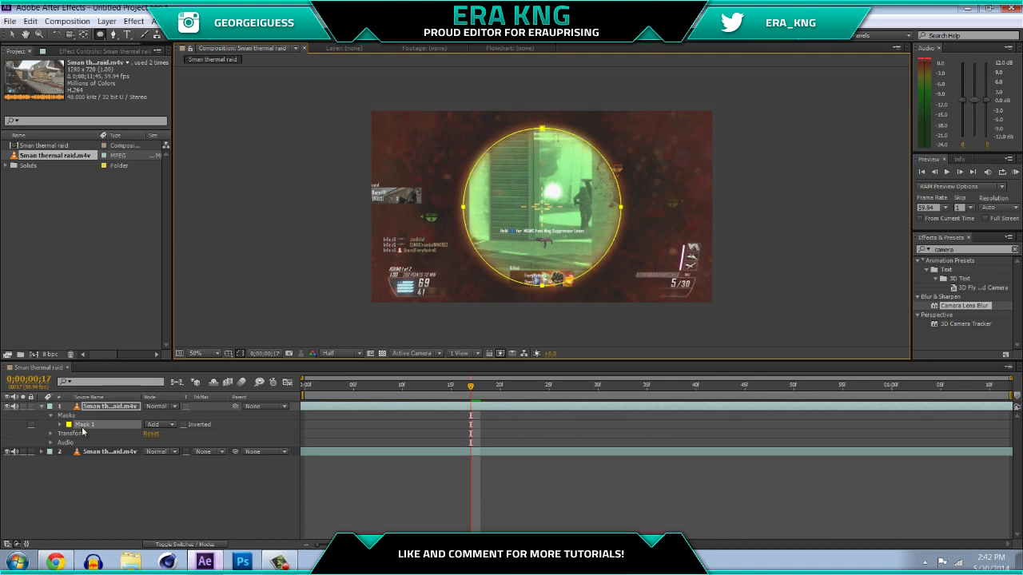
{"action": "left_click", "coordinate": [12, 34]}
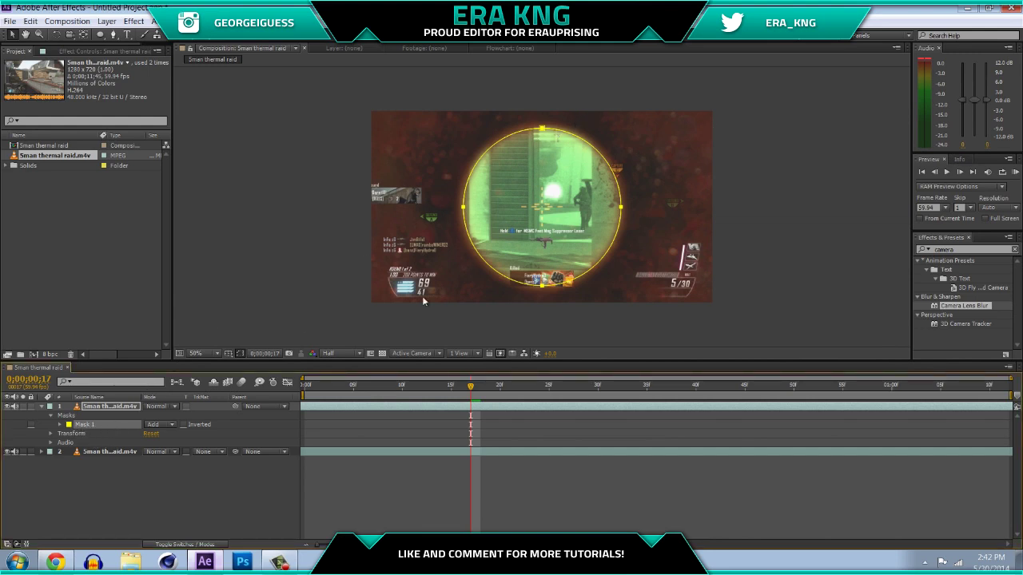
{"action": "left_click_drag", "start_coordinate": [545, 132], "coordinate": [543, 132]}
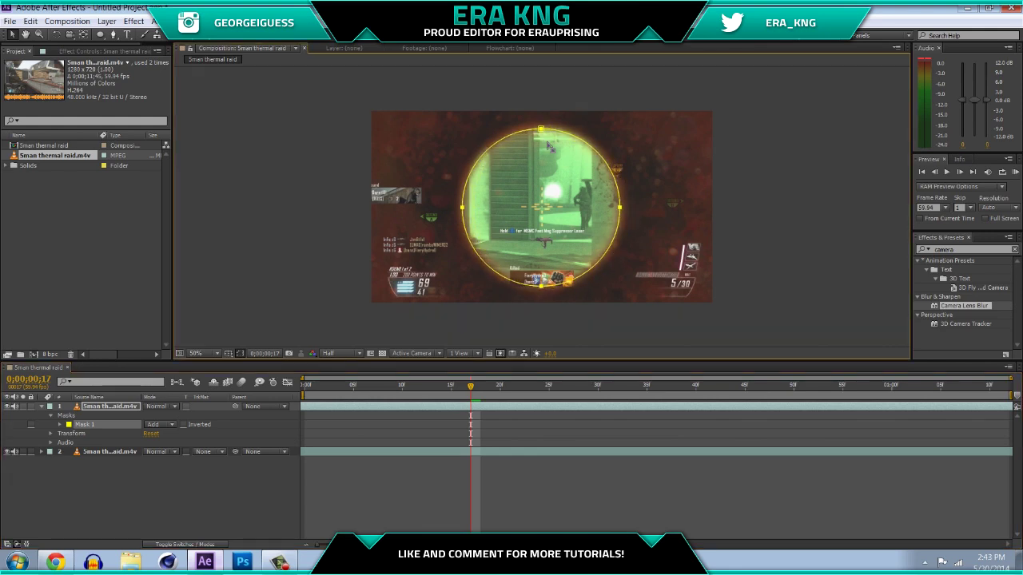
{"action": "left_click", "coordinate": [92, 492]}
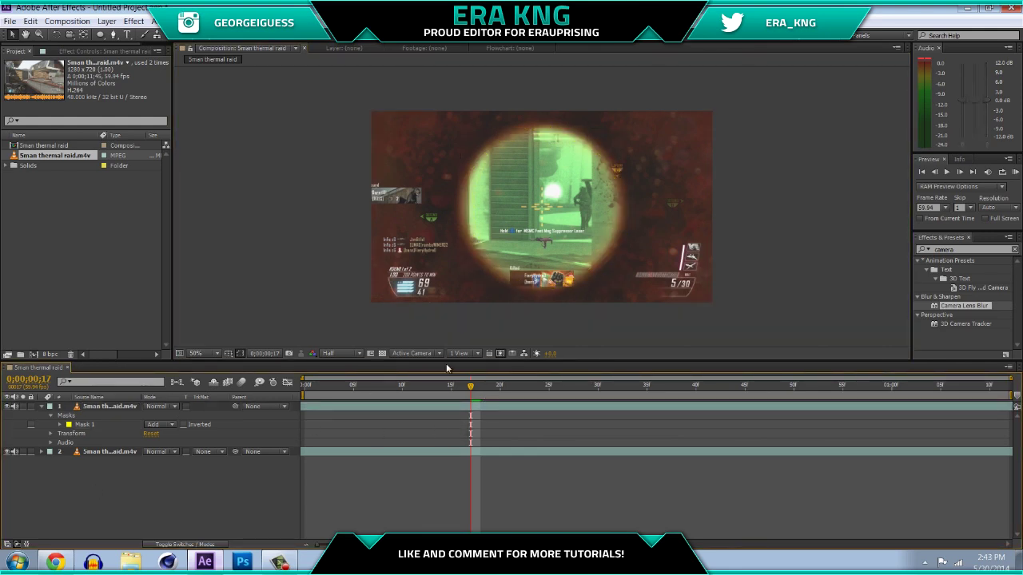
- Toggle the lower clip layer's visibility to check the masked scope on its own
{"action": "left_click", "coordinate": [479, 409]}
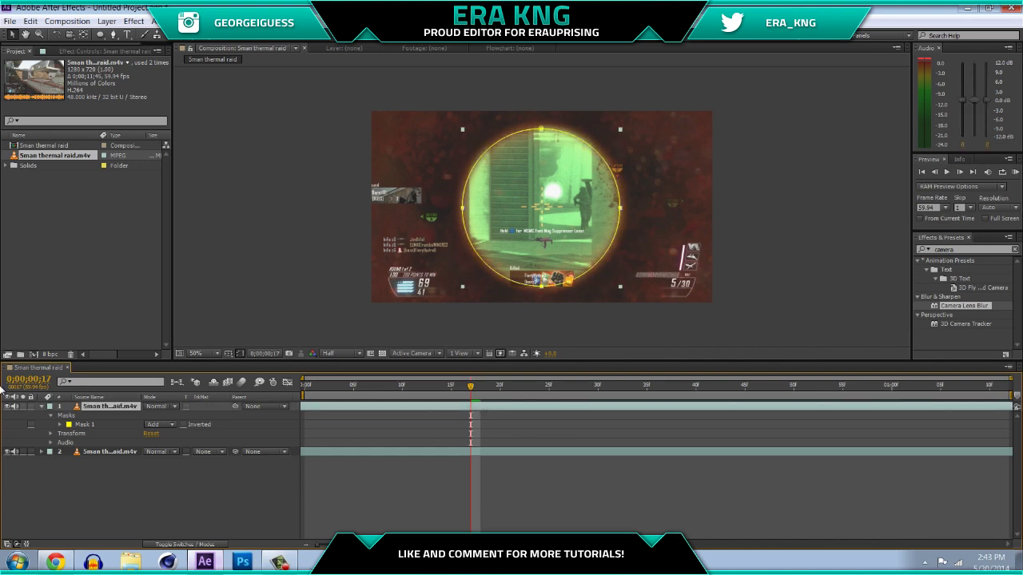
{"action": "left_click", "coordinate": [115, 454]}
{"action": "left_click", "coordinate": [7, 452]}
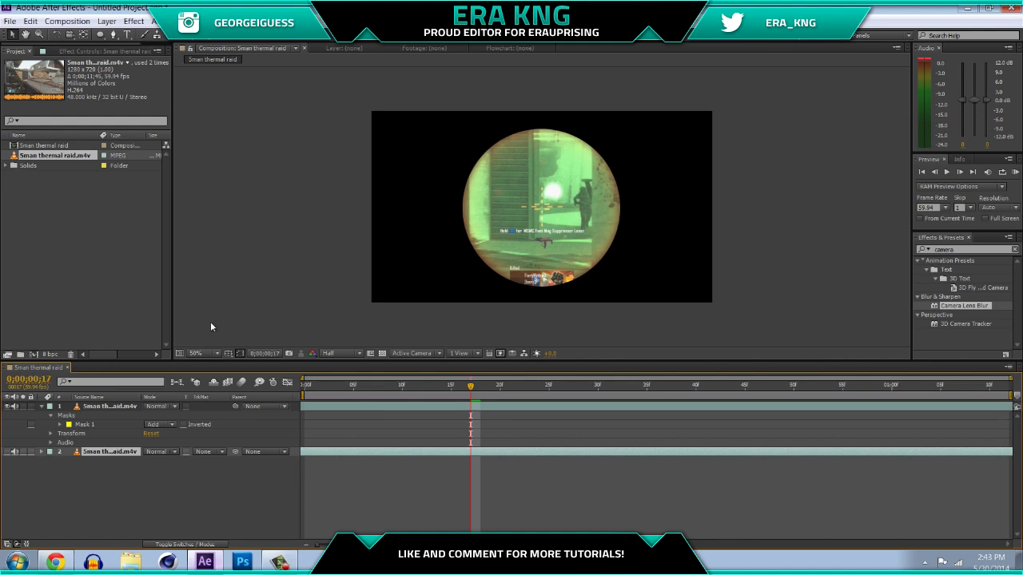
{"action": "left_click", "coordinate": [12, 452]}
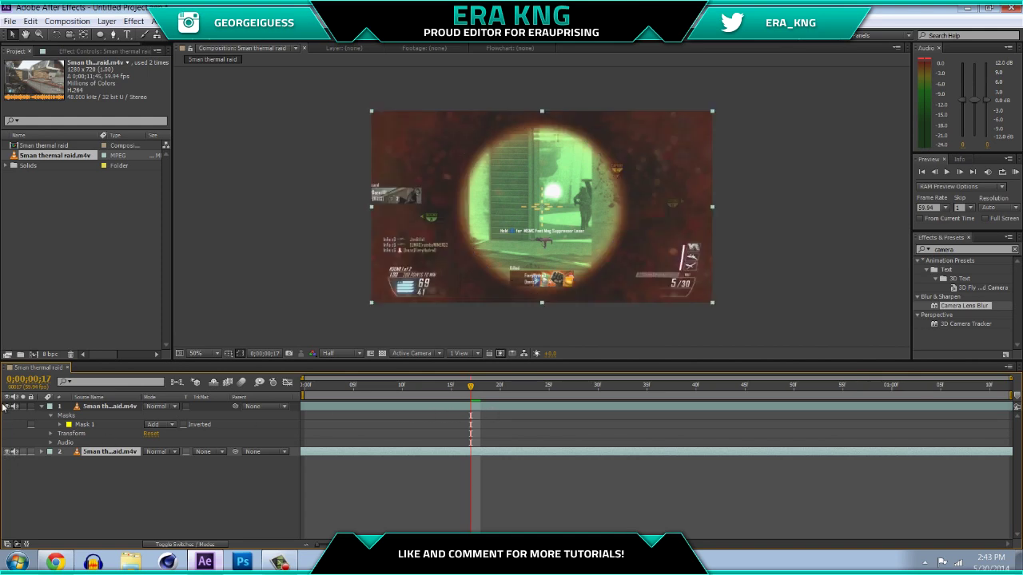
{"action": "left_click", "coordinate": [12, 452]}
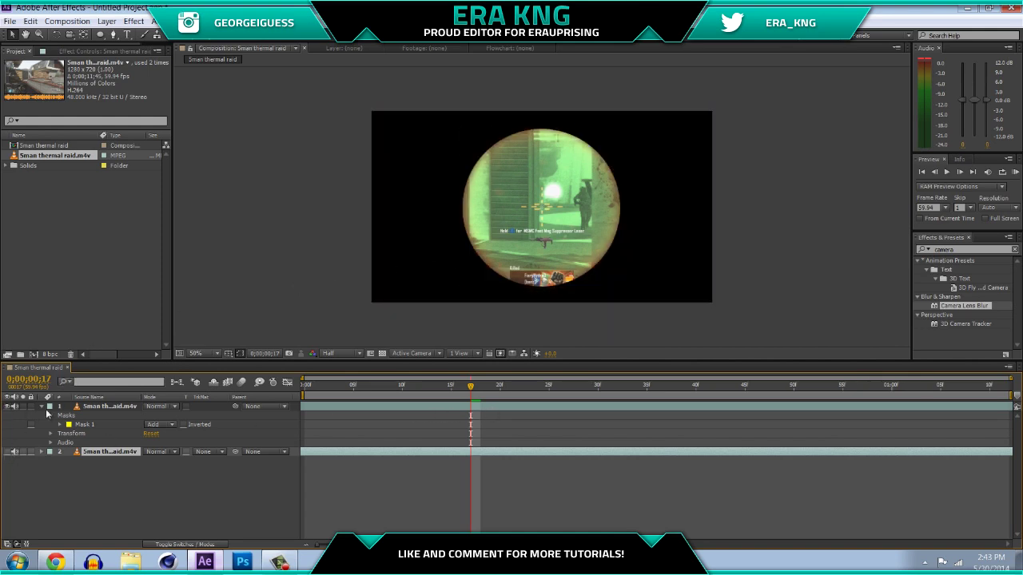
{"action": "left_click", "coordinate": [14, 453]}
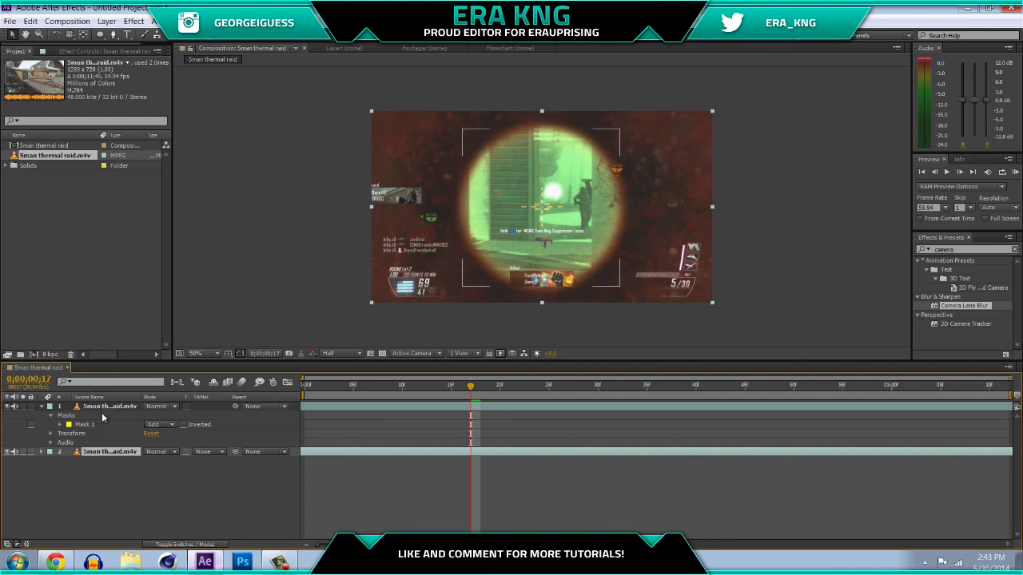
- Set the lower clip layer's scale to 270% so the enlarged scope view fills the background
{"action": "key", "text": "s"}
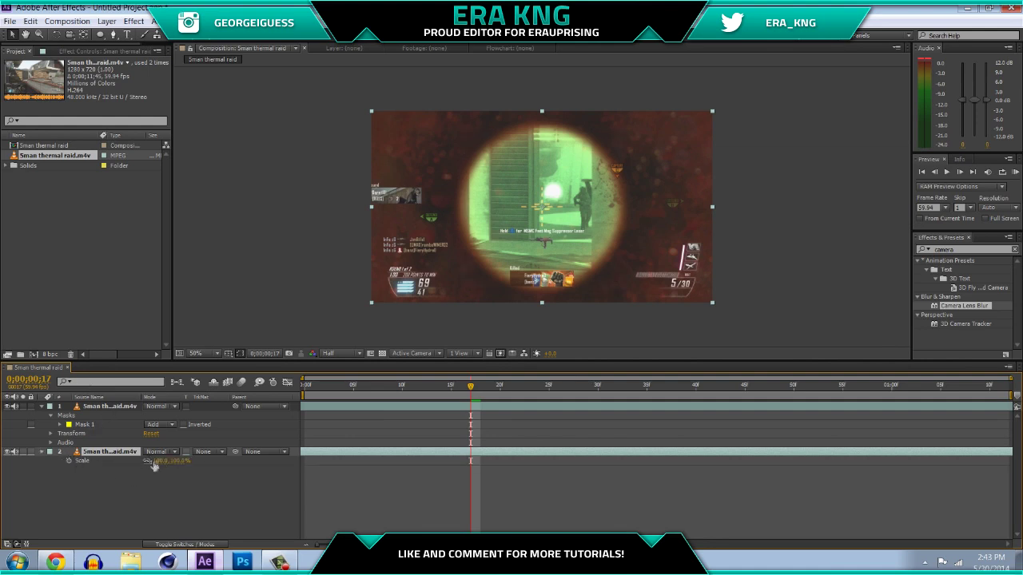
{"action": "left_click_drag", "start_coordinate": [157, 467], "coordinate": [238, 452]}
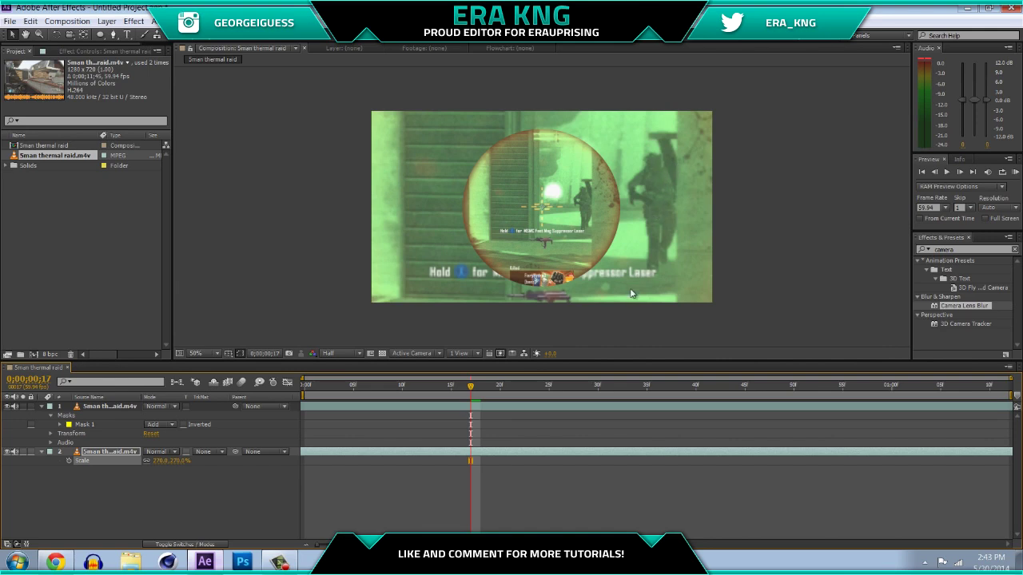
- Apply Camera Lens Blur to the lower clip layer with a blur radius of 6 and Repeat Edge Pixels enabled
{"action": "left_click", "coordinate": [963, 306]}
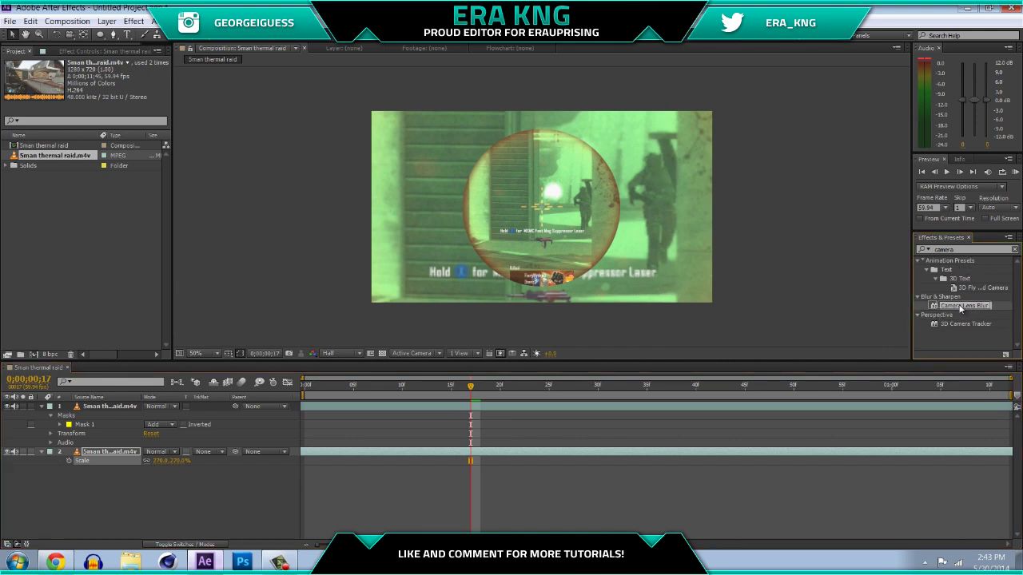
{"action": "left_click", "coordinate": [959, 250]}
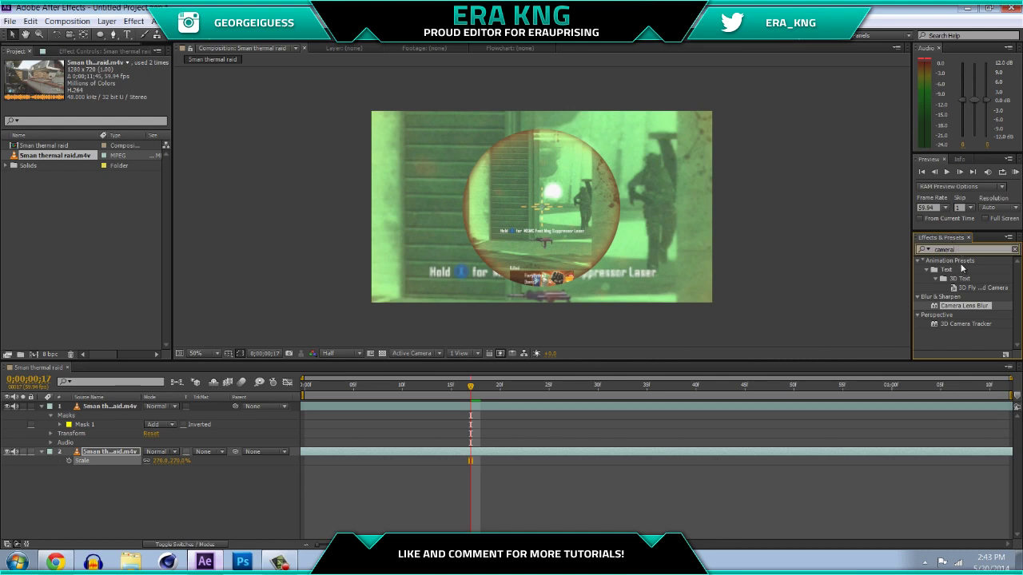
{"action": "left_click_drag", "start_coordinate": [952, 310], "coordinate": [573, 448]}
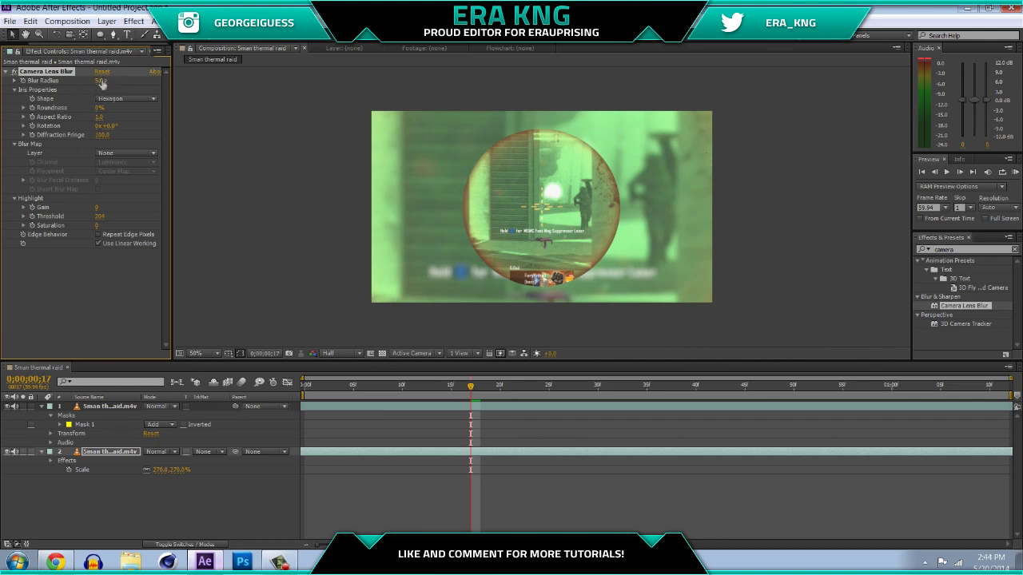
{"action": "left_click", "coordinate": [101, 81]}
{"action": "type", "text": "6"}
{"action": "key", "text": "Return"}
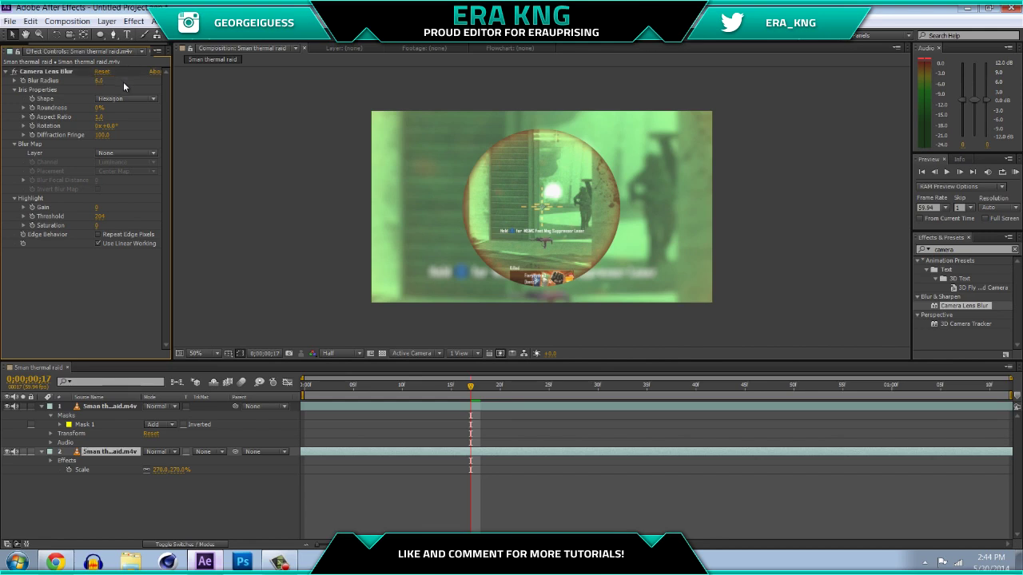
{"action": "key", "text": "Return"}
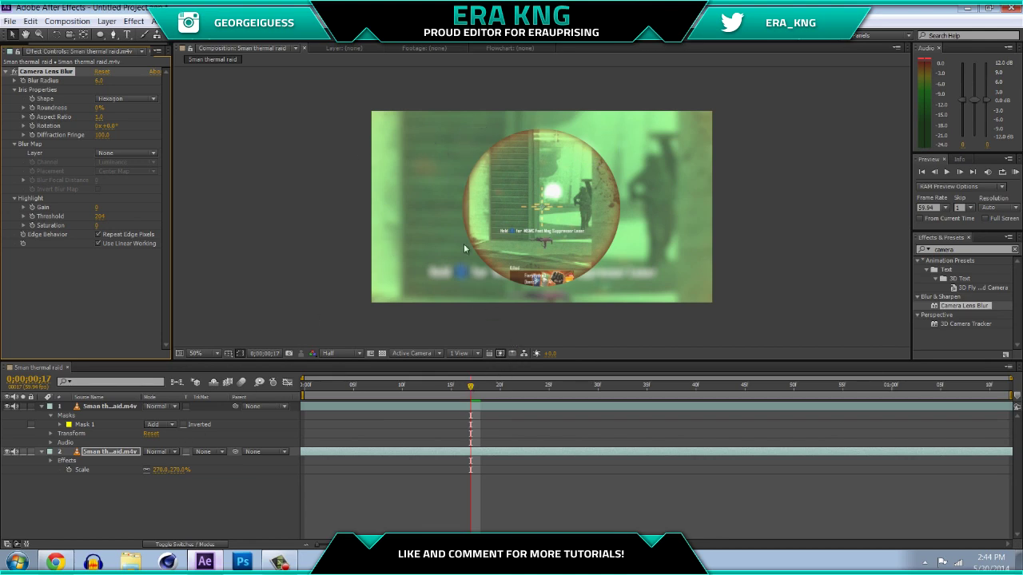
- Set the feather of Mask 1 on the top clip layer to 15 pixels
{"action": "left_click", "coordinate": [80, 426]}
{"action": "left_click", "coordinate": [59, 426]}
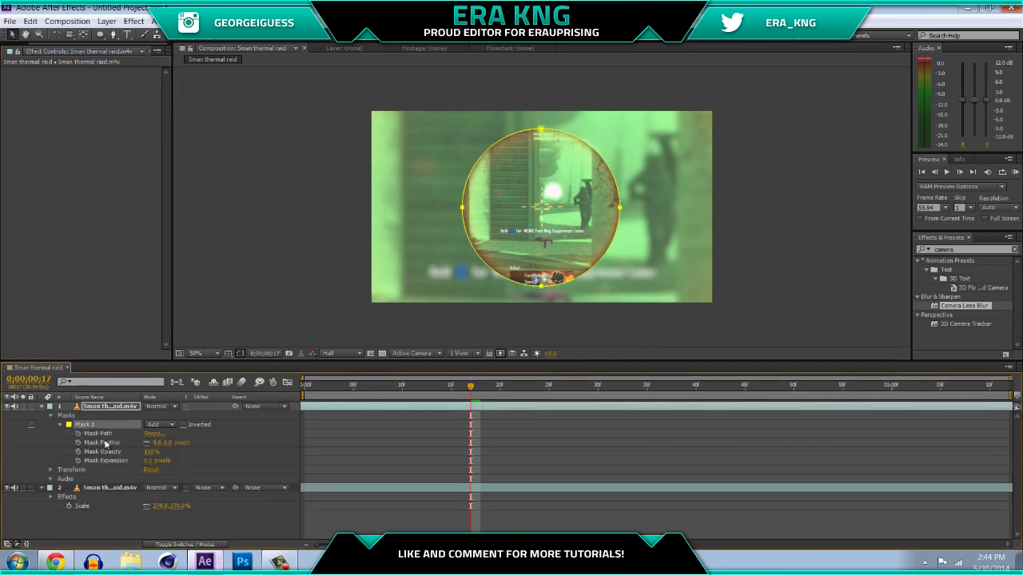
{"action": "left_click", "coordinate": [168, 443]}
{"action": "type", "text": "15"}
{"action": "left_click", "coordinate": [235, 455]}
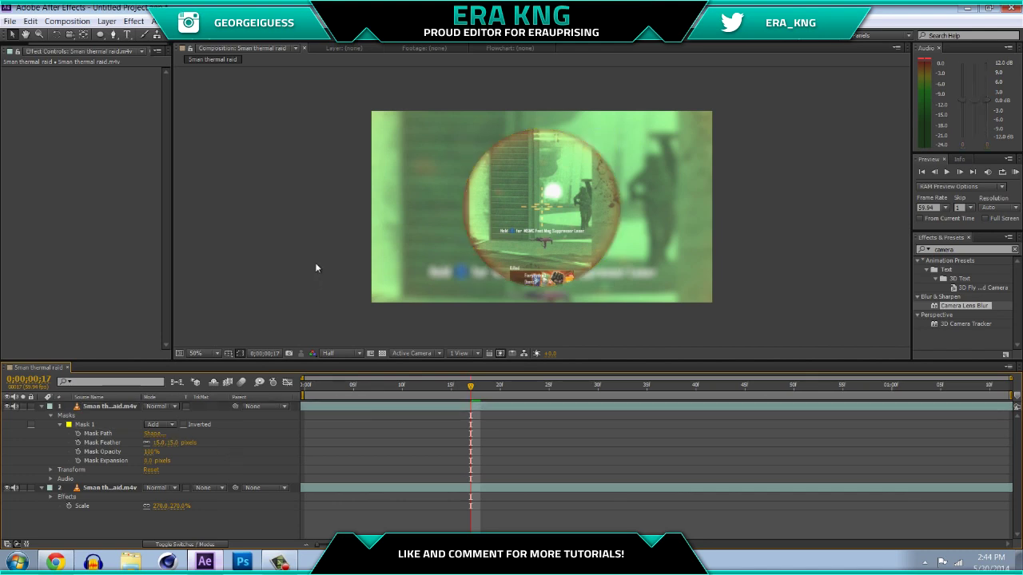
- Try a 25-pixel feather and a larger expansion on Mask 1, undoing each change
{"action": "left_click", "coordinate": [175, 443]}
{"action": "type", "text": "25"}
{"action": "left_click", "coordinate": [225, 446]}
{"action": "left_click", "coordinate": [475, 248]}
{"action": "key", "text": "ctrl+z"}
{"action": "mouse_move", "coordinate": [147, 461]}
{"action": "left_mouse_down"}
{"action": "mouse_move", "coordinate": [228, 463]}
{"action": "mouse_move", "coordinate": [53, 450]}
{"action": "mouse_move", "coordinate": [232, 450]}
{"action": "mouse_move", "coordinate": [130, 447]}
{"action": "mouse_move", "coordinate": [160, 448]}
{"action": "mouse_move", "coordinate": [142, 448]}
{"action": "left_mouse_up"}
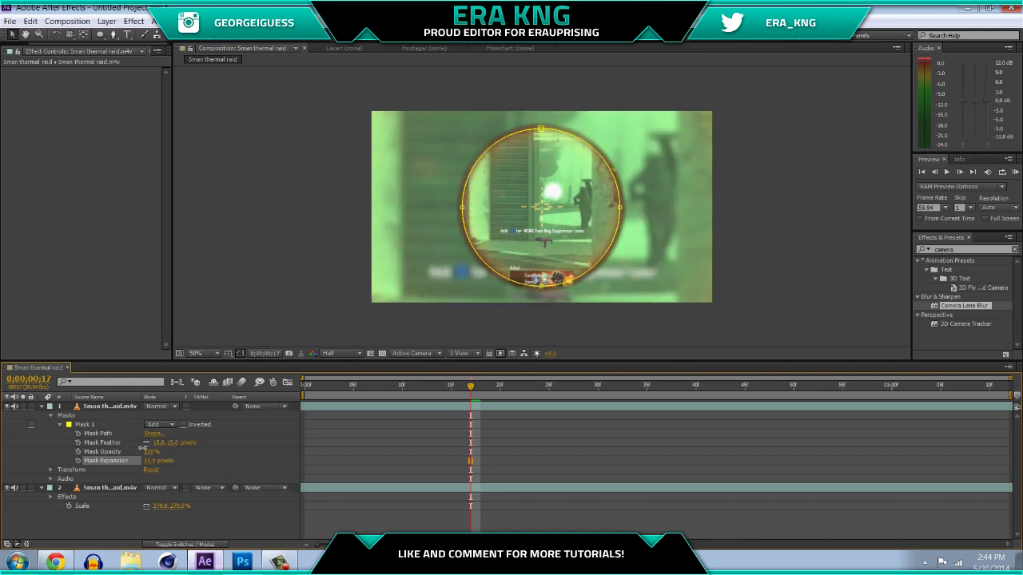
{"action": "key", "text": "ctrl+z"}
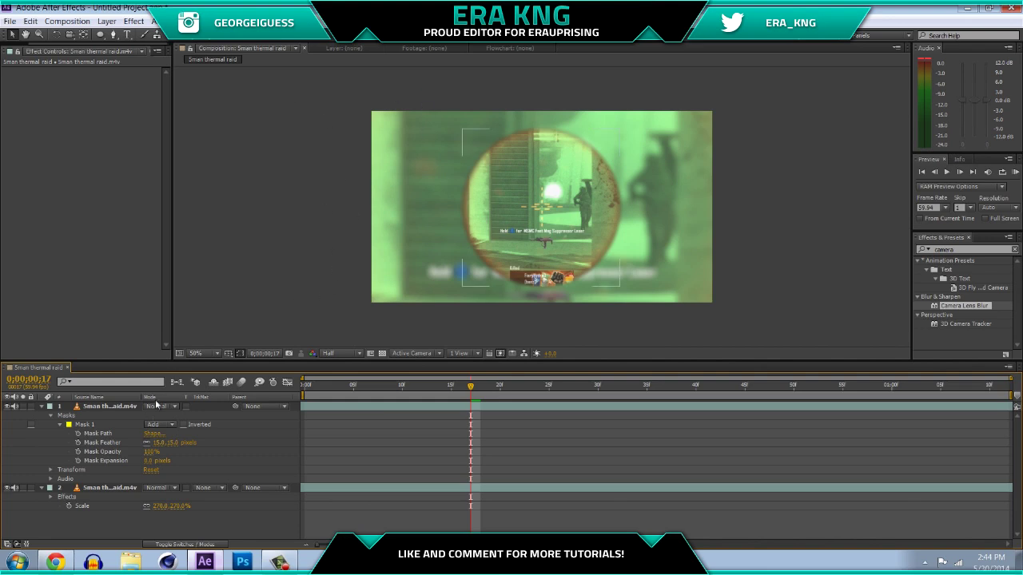
- Collapse the top layer's properties and scrub through the scoped-in section to preview the effect
{"action": "left_click", "coordinate": [41, 406]}
{"action": "left_click_drag", "start_coordinate": [484, 393], "coordinate": [869, 393]}
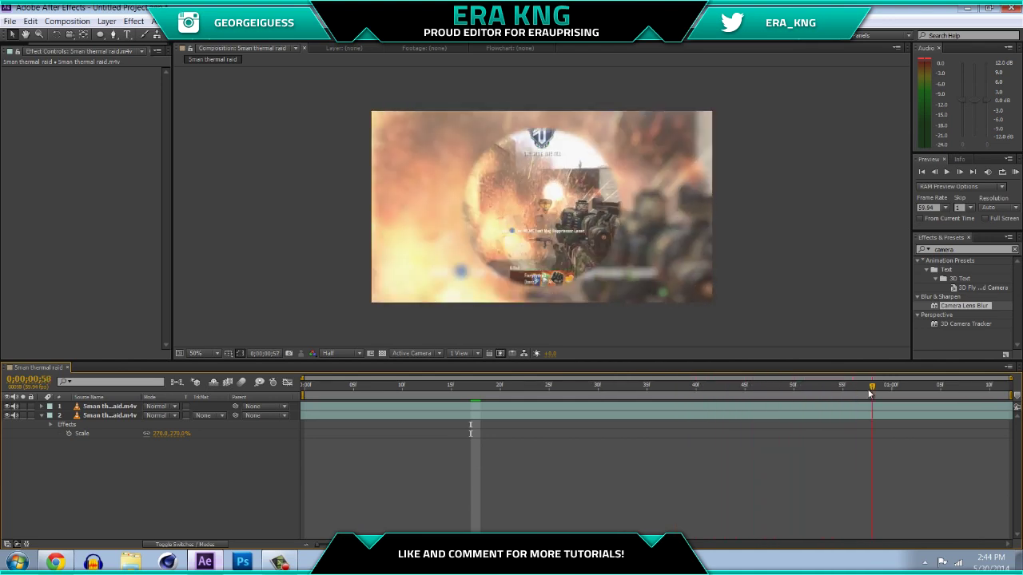
{"action": "left_click_drag", "start_coordinate": [860, 387], "coordinate": [470, 390]}
- Keyframe the lower clip layer's scale at 100% one frame before the scope-in, at 0;00;00;16
{"action": "left_click", "coordinate": [468, 417]}
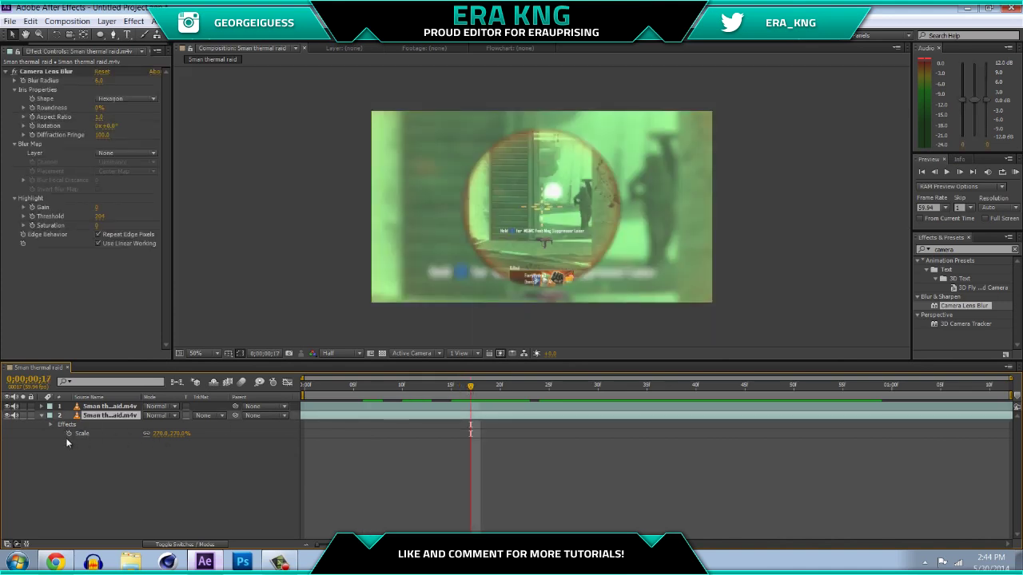
{"action": "left_click", "coordinate": [938, 175]}
{"action": "left_click", "coordinate": [160, 433]}
{"action": "type", "text": "100"}
{"action": "key", "text": "Return"}
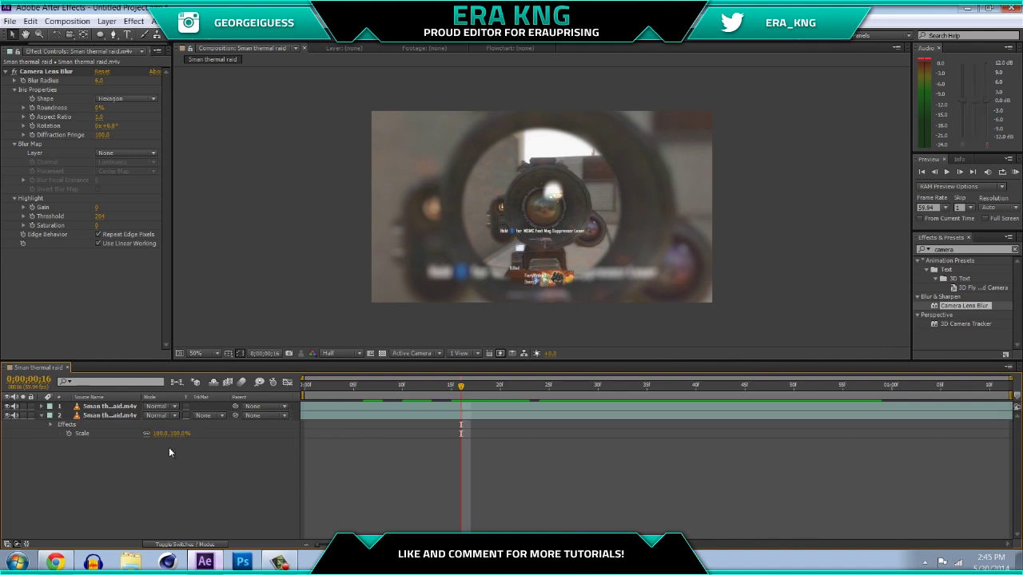
{"action": "left_click", "coordinate": [68, 433]}
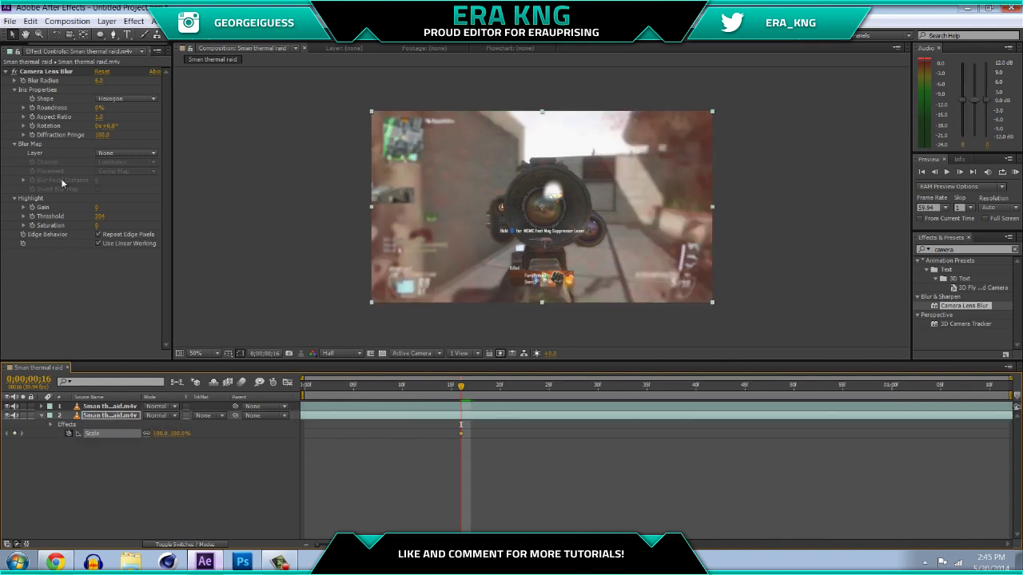
- Keyframe the lower layer's Camera Lens Blur radius at 0 on frame 0;00;00;16
{"action": "left_click", "coordinate": [100, 81]}
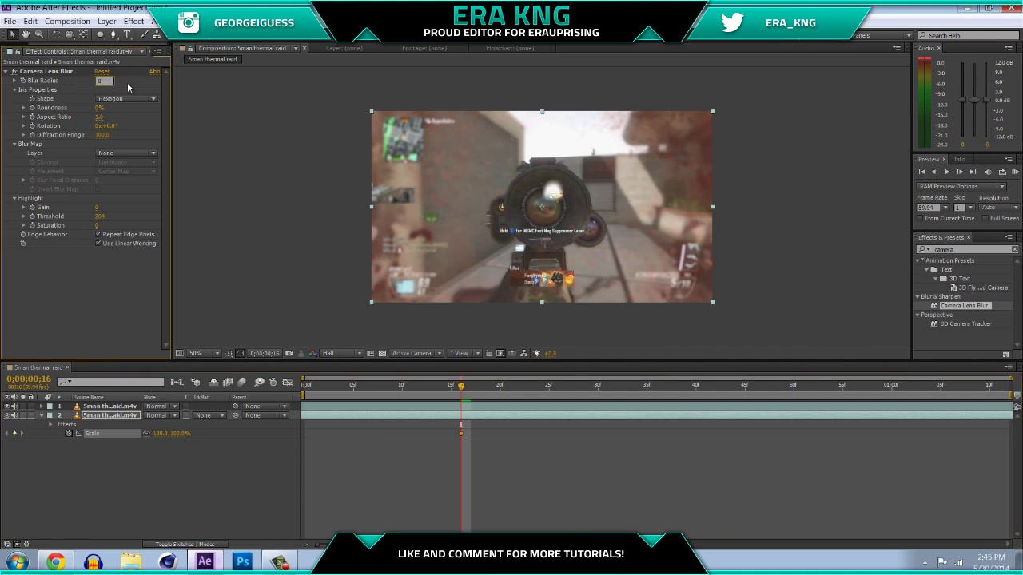
{"action": "type", "text": "0"}
{"action": "key", "text": "Return"}
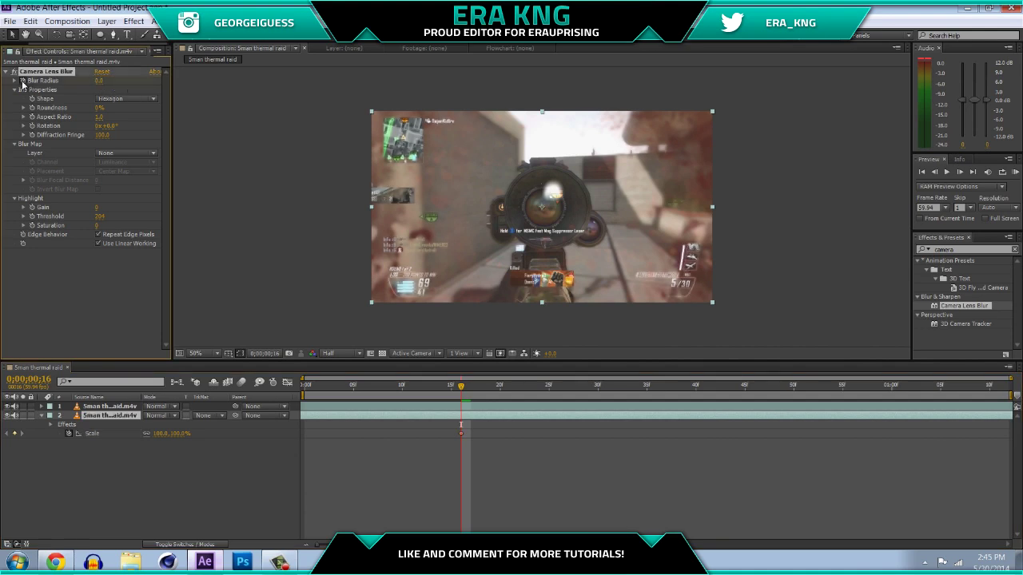
- At frame 0;00;00;17, set the lower layer's blur radius to 6 and its scale to 271%
{"action": "left_click", "coordinate": [959, 173]}
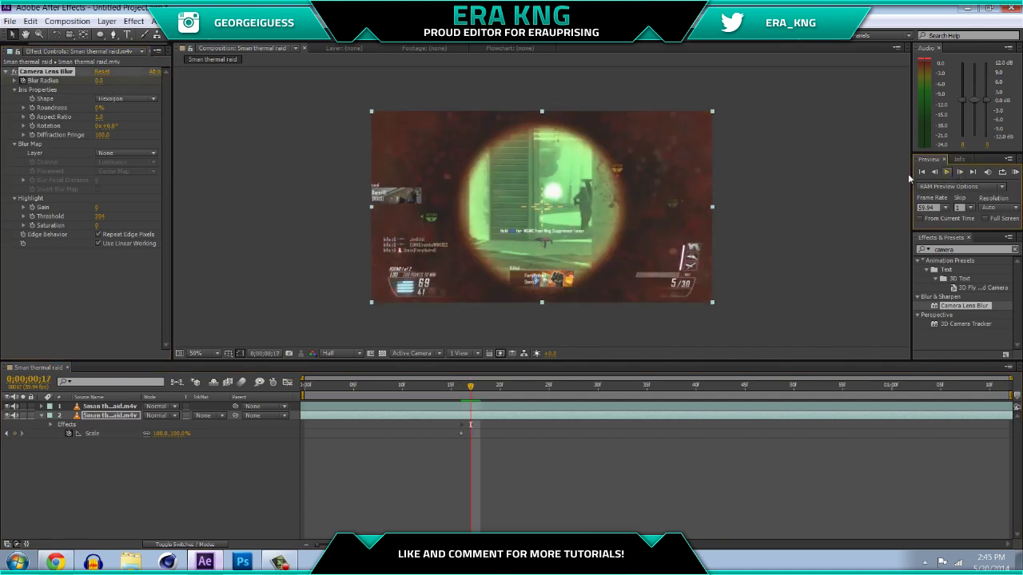
{"action": "left_click", "coordinate": [98, 81]}
{"action": "type", "text": "6"}
{"action": "key", "text": "Return"}
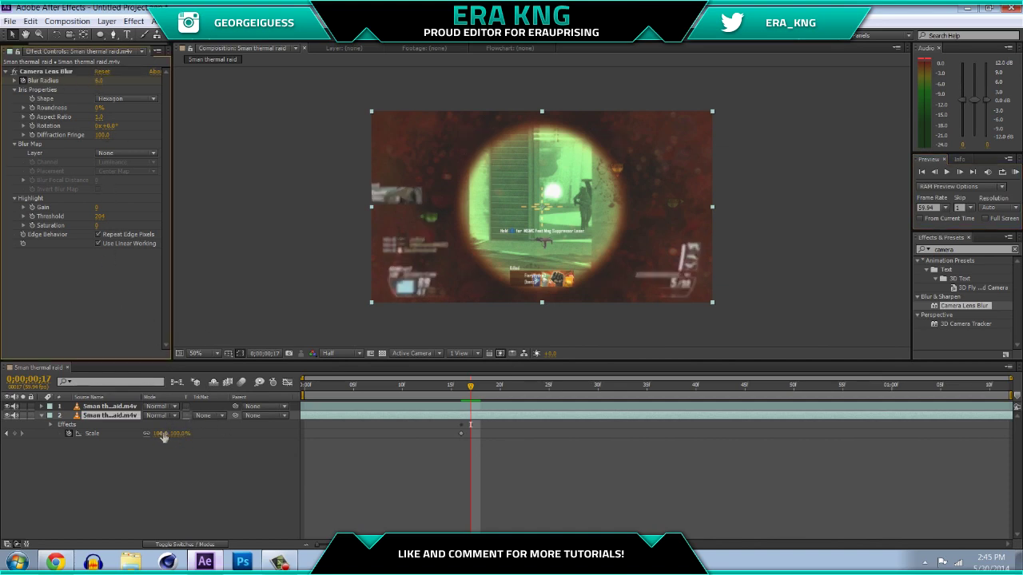
{"action": "left_click_drag", "start_coordinate": [162, 437], "coordinate": [249, 429]}
- Add hold-over keyframes for the lower layer's blur radius and scale on the last scoped frame, 0;00;00;47
{"action": "left_click_drag", "start_coordinate": [472, 386], "coordinate": [764, 386]}
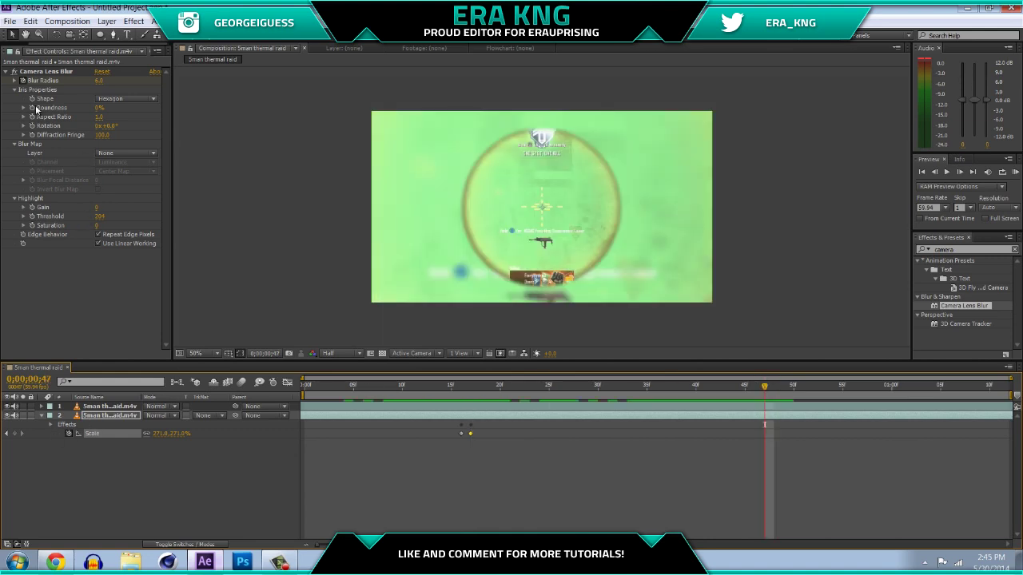
{"action": "left_click", "coordinate": [113, 418]}
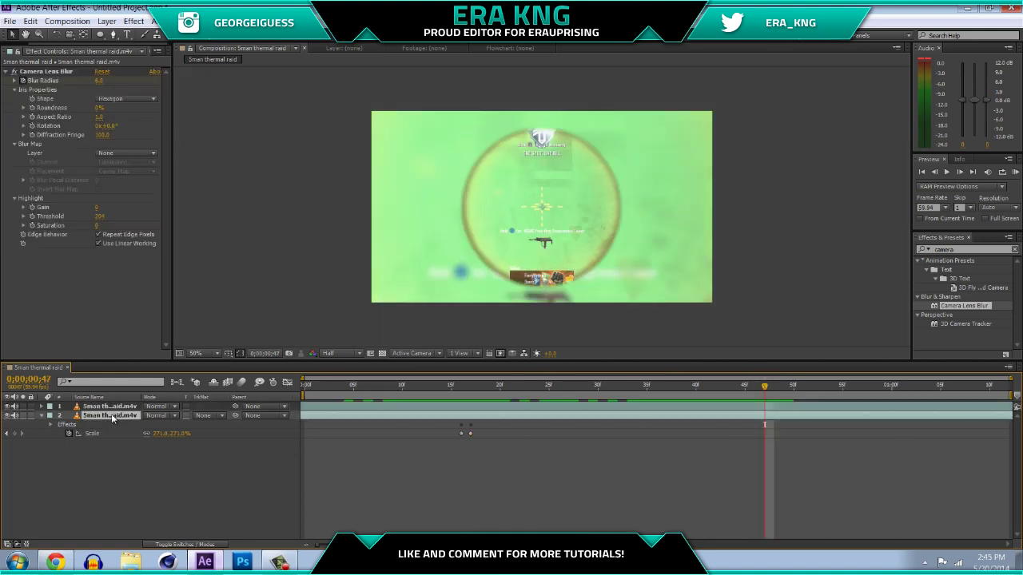
{"action": "key", "text": "u"}
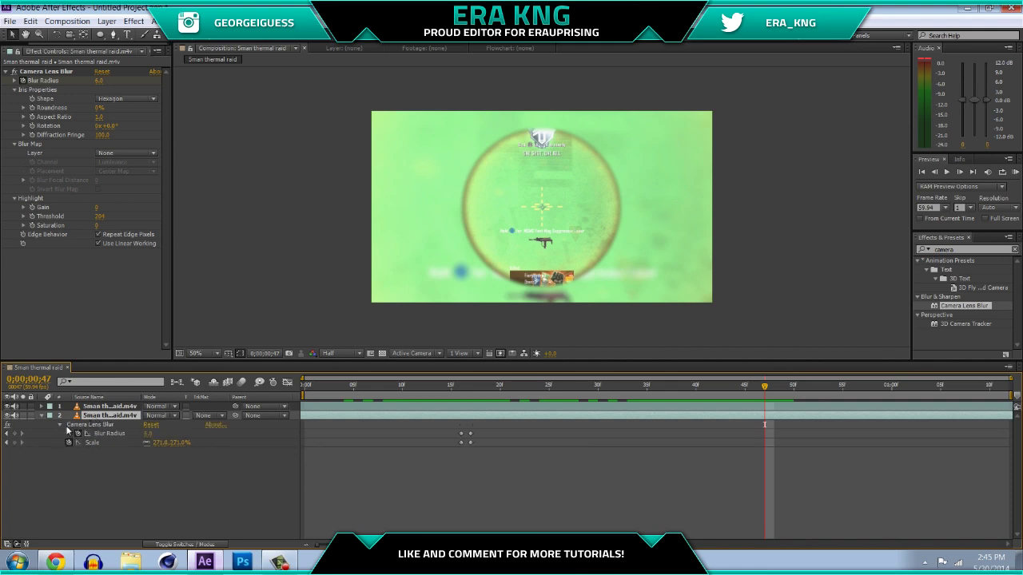
{"action": "left_click", "coordinate": [15, 434]}
{"action": "left_click", "coordinate": [15, 442]}
- At frame 0;00;00;48, set the lower layer's blur radius to 0 and its scale to 100%
{"action": "left_click", "coordinate": [961, 172]}
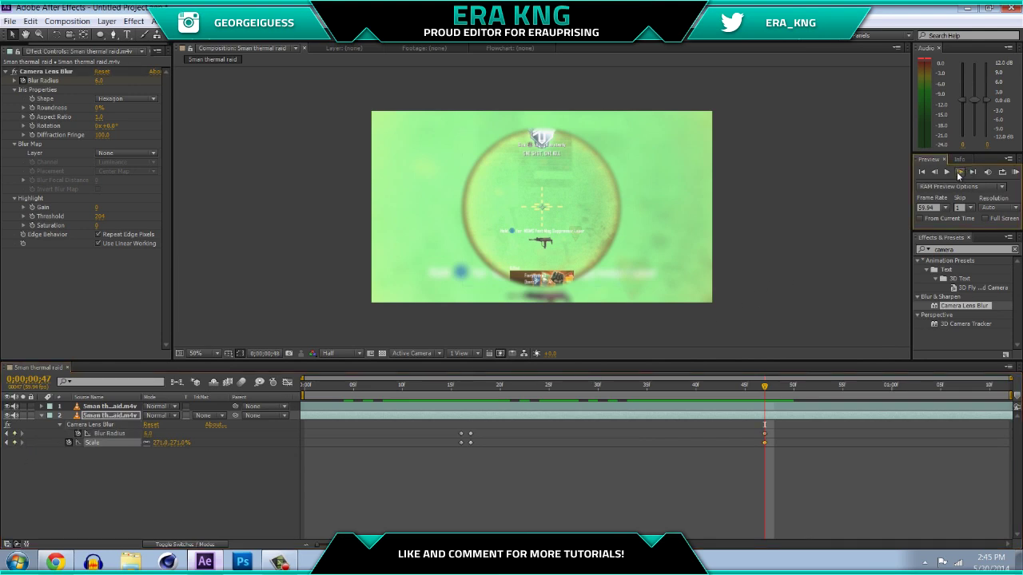
{"action": "left_click", "coordinate": [97, 82]}
{"action": "type", "text": "0"}
{"action": "left_click", "coordinate": [73, 295]}
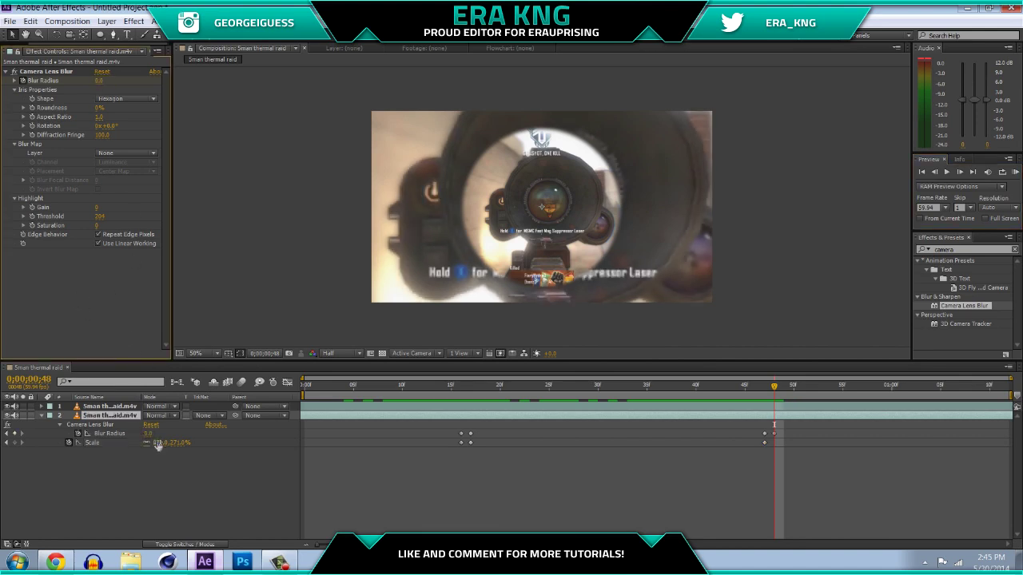
{"action": "left_click", "coordinate": [158, 443]}
{"action": "type", "text": "100"}
{"action": "key", "text": "Return"}
- Keyframe the masked top layer's scale at 100% on the first scoped frame, 0;00;00;17
{"action": "left_click_drag", "start_coordinate": [550, 397], "coordinate": [462, 397]}
{"action": "left_click", "coordinate": [464, 407]}
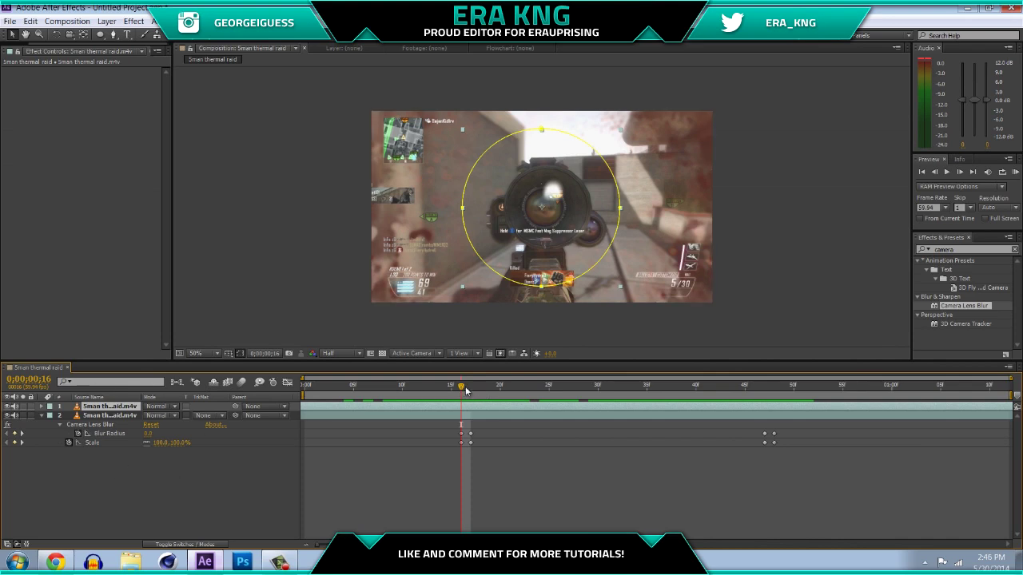
{"action": "key", "text": "s"}
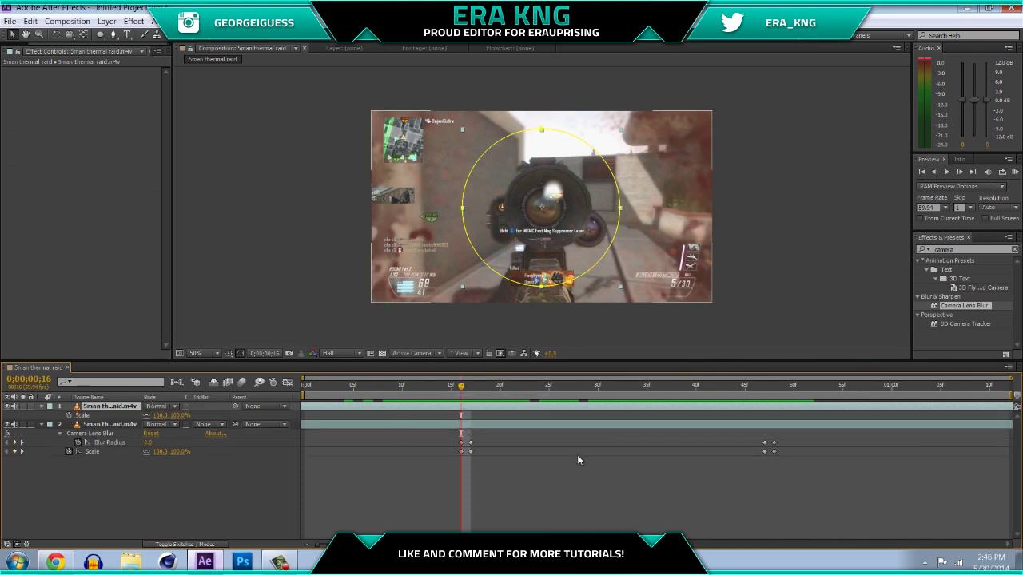
{"action": "mouse_move", "coordinate": [461, 389]}
{"action": "left_mouse_down"}
{"action": "mouse_move", "coordinate": [539, 392]}
{"action": "mouse_move", "coordinate": [459, 392]}
{"action": "mouse_move", "coordinate": [470, 394]}
{"action": "left_mouse_up"}
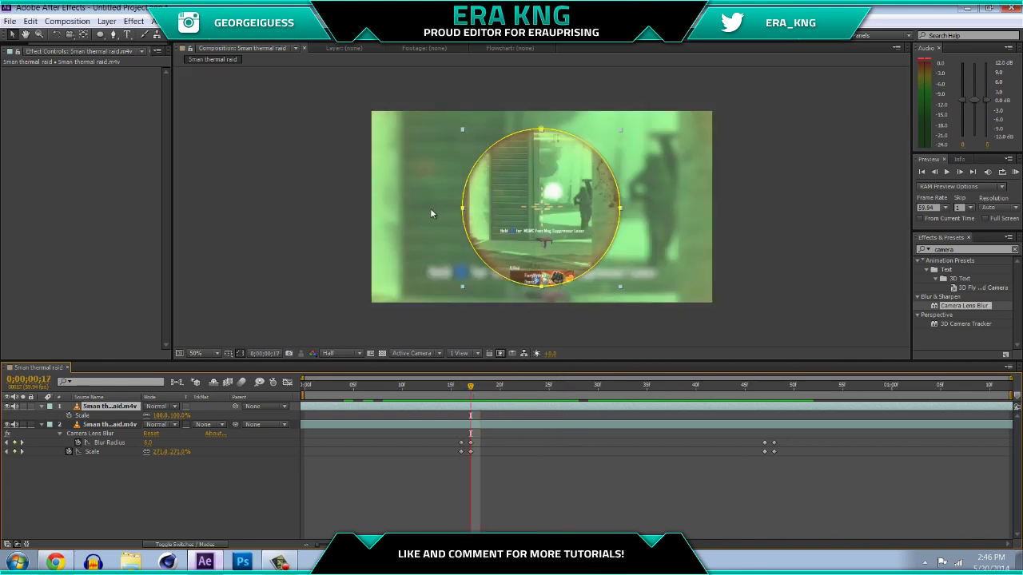
{"action": "left_click", "coordinate": [69, 415]}
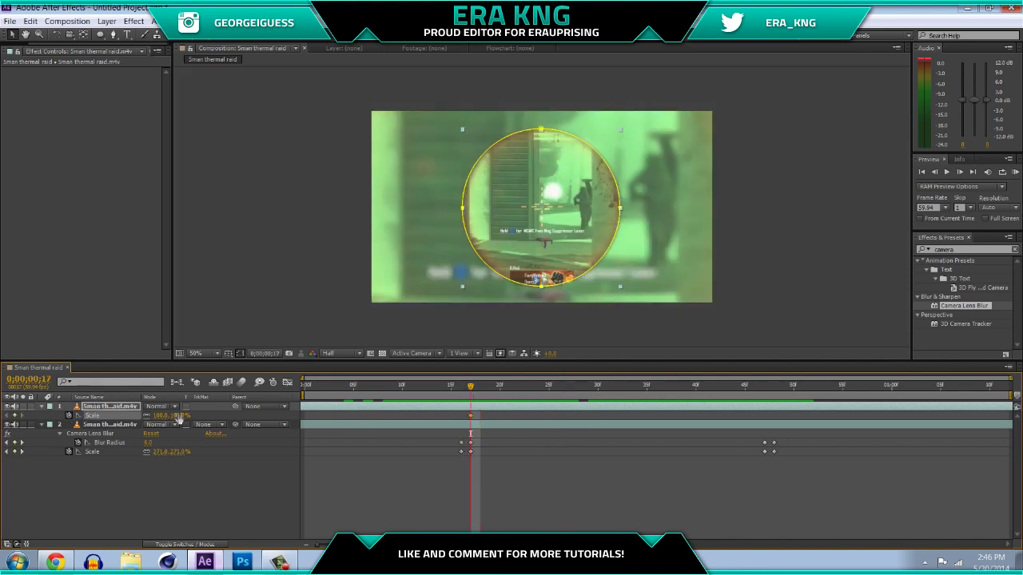
- Set the masked top layer's scale to 20% at frame 0;00;00;47
{"action": "left_click_drag", "start_coordinate": [524, 388], "coordinate": [766, 388]}
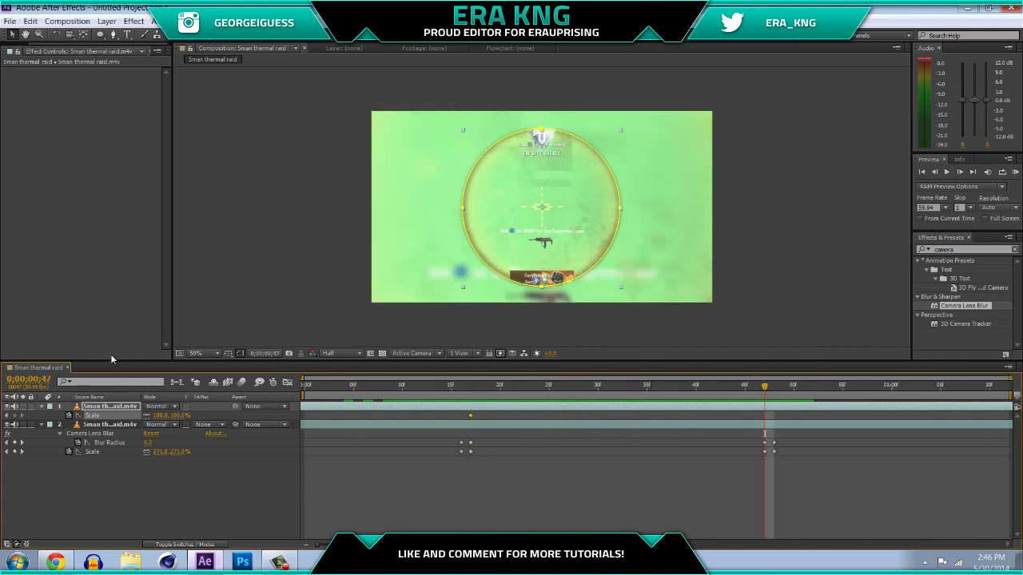
{"action": "left_click", "coordinate": [160, 415]}
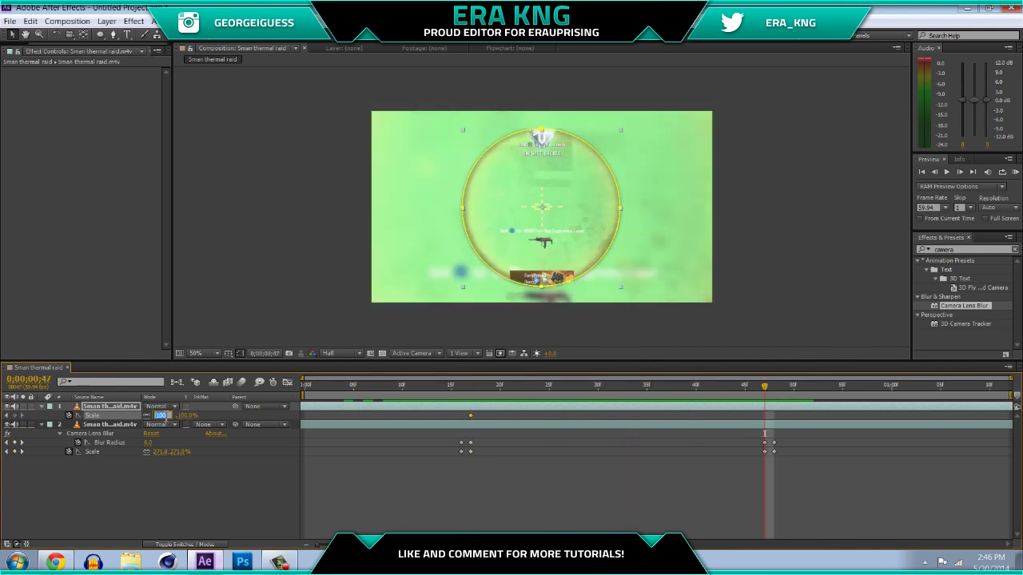
{"action": "left_click", "coordinate": [179, 490]}
{"action": "left_click_drag", "start_coordinate": [546, 387], "coordinate": [764, 374]}
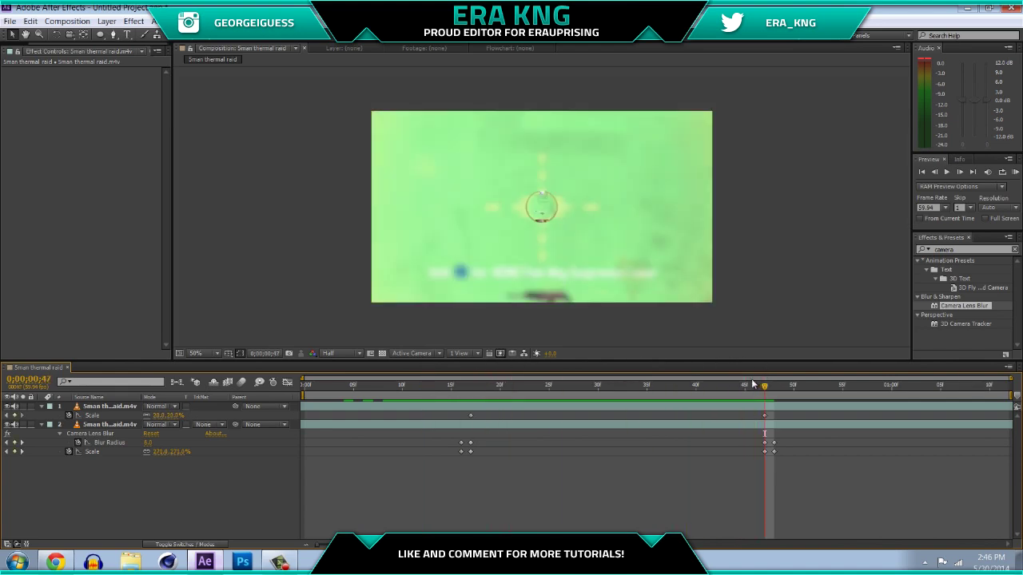
- Apply Easy Ease to both scale keyframes of the masked top layer
{"action": "left_click_drag", "start_coordinate": [785, 419], "coordinate": [444, 425]}
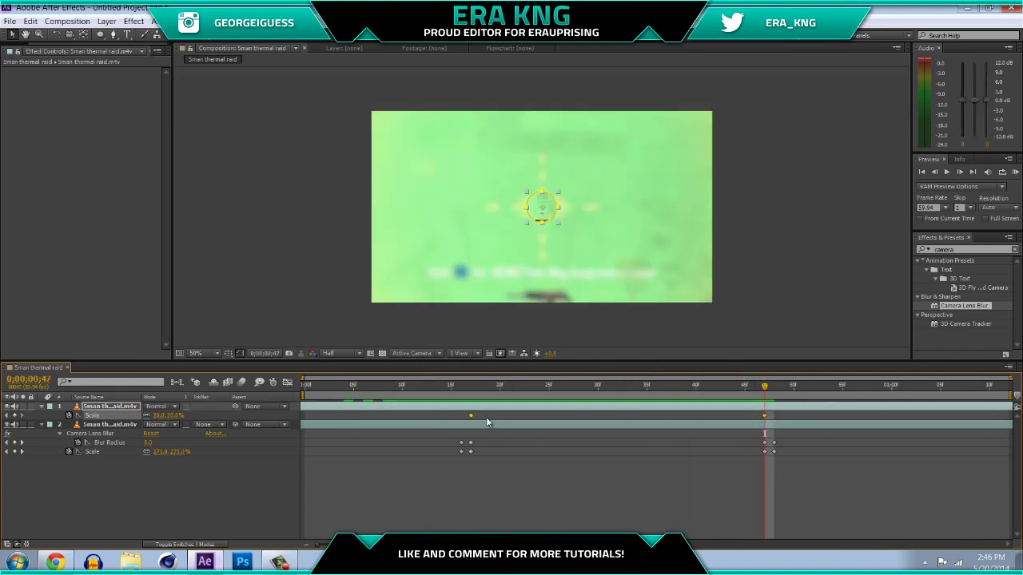
{"action": "right_click", "coordinate": [470, 419]}
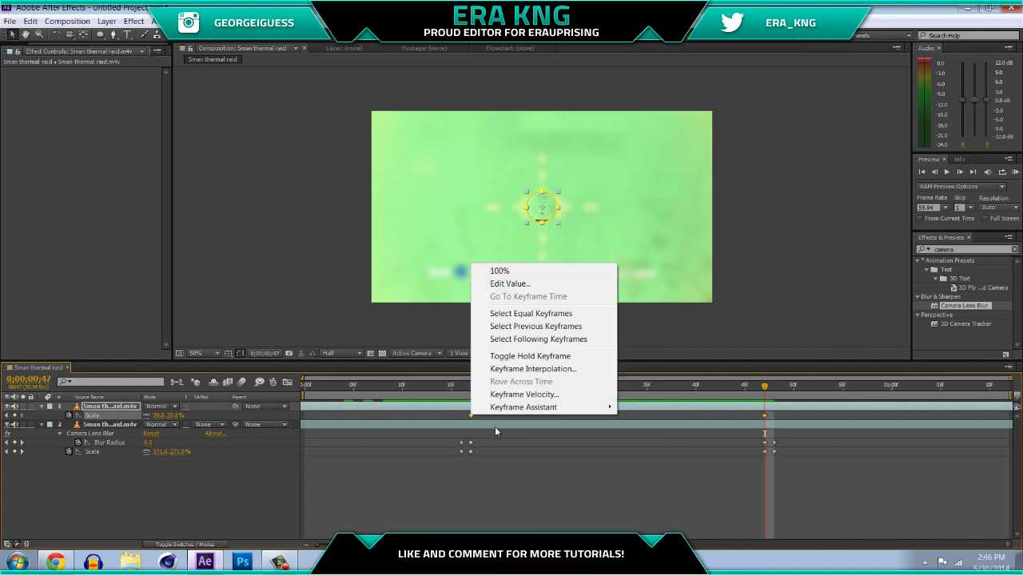
{"action": "mouse_move", "coordinate": [559, 407]}
{"action": "left_click", "coordinate": [673, 433]}
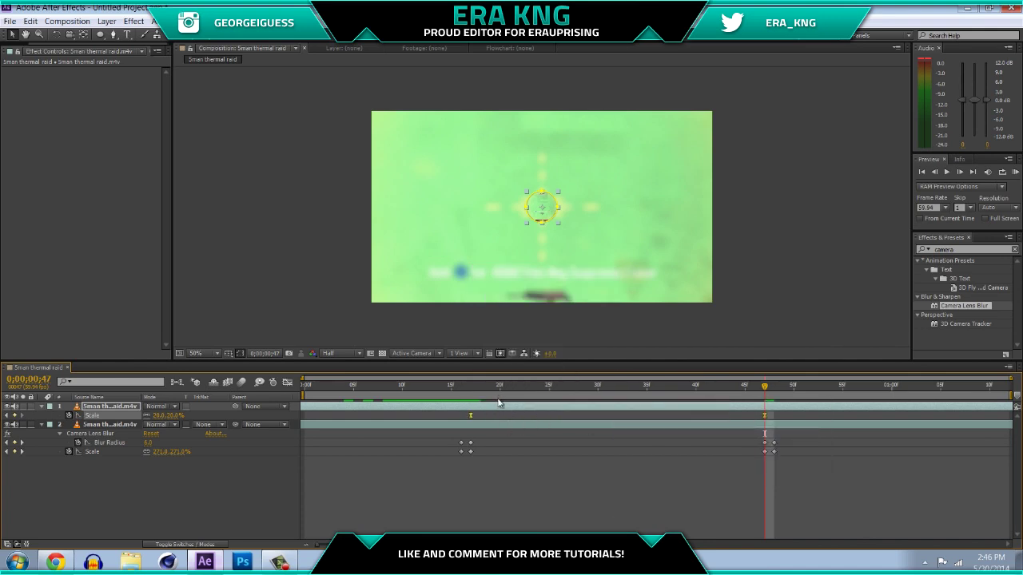
- Scrub the scoped section to review the shrinking scope, return to frame 0;00;00;17 and deselect the top layer's scale keyframes
{"action": "mouse_move", "coordinate": [464, 389]}
{"action": "left_mouse_down"}
{"action": "mouse_move", "coordinate": [759, 390]}
{"action": "mouse_move", "coordinate": [471, 387]}
{"action": "left_mouse_up"}
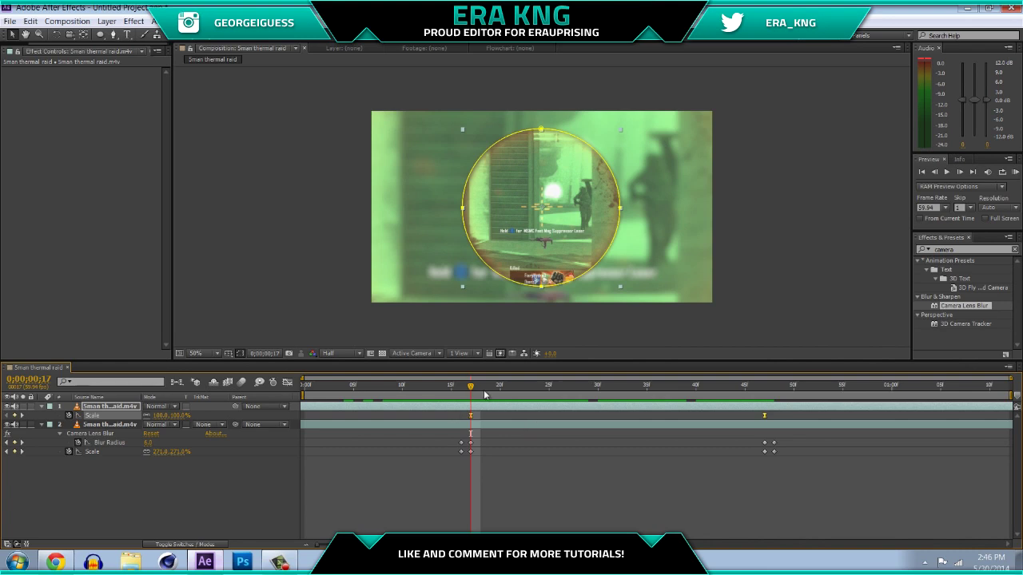
{"action": "mouse_move", "coordinate": [471, 389]}
{"action": "left_mouse_down"}
{"action": "mouse_move", "coordinate": [669, 416]}
{"action": "mouse_move", "coordinate": [758, 412]}
{"action": "mouse_move", "coordinate": [450, 409]}
{"action": "mouse_move", "coordinate": [726, 416]}
{"action": "mouse_move", "coordinate": [471, 399]}
{"action": "left_mouse_up"}
{"action": "left_click_drag", "start_coordinate": [437, 412], "coordinate": [799, 441]}
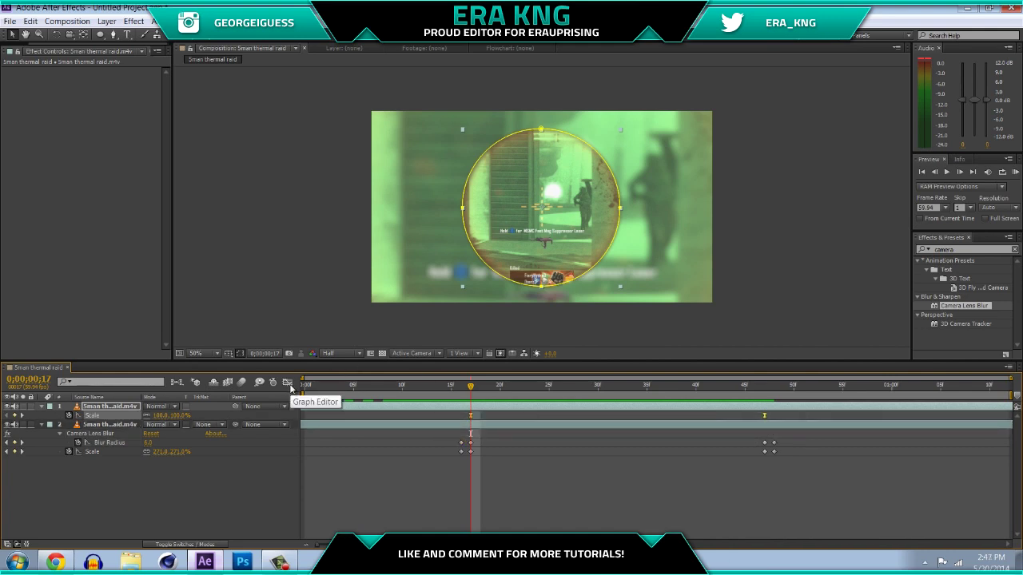
{"action": "left_click", "coordinate": [670, 484]}
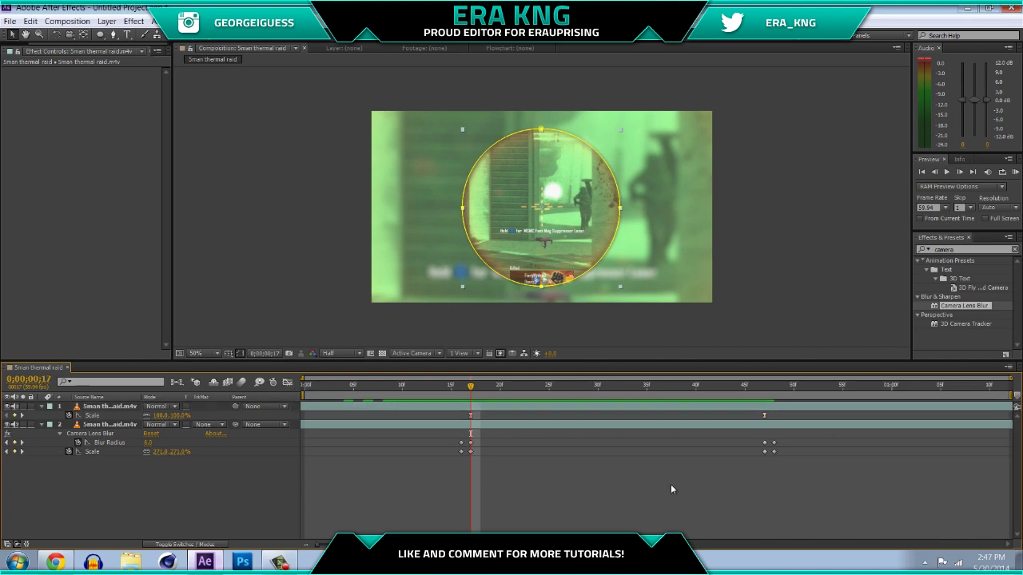
- Keyframe the masked top layer's scale back to 100% at frame 0;00;00;48, one frame after the 20% keyframe
{"action": "left_click", "coordinate": [765, 385]}
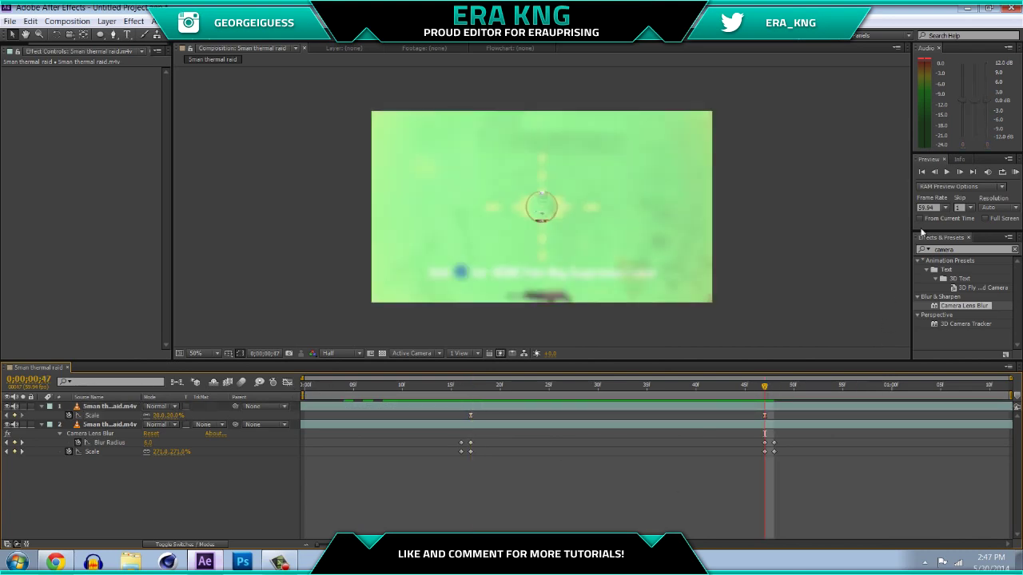
{"action": "left_click", "coordinate": [960, 172]}
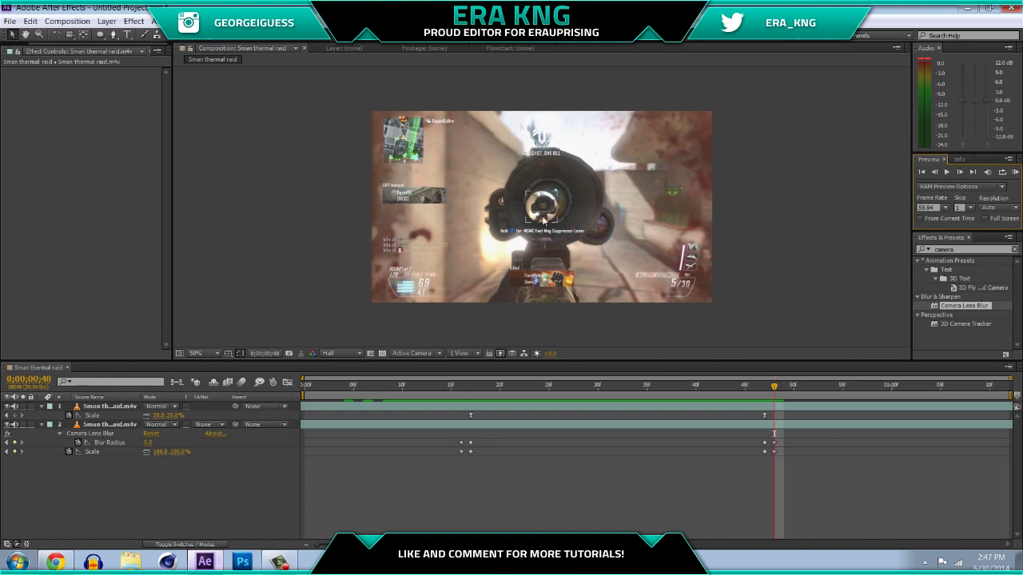
{"action": "left_click", "coordinate": [159, 416]}
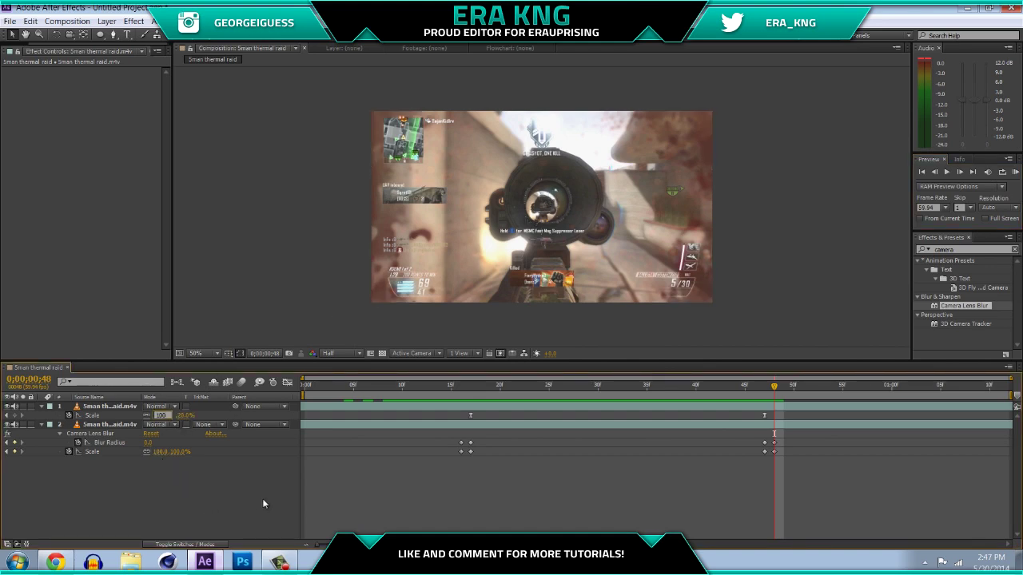
{"action": "type", "text": "20"}
{"action": "key", "text": "Return"}
- Reshape the masked top layer's scale curve in the Graph Editor with a steep initial drop and a long, flat ease into the 20% keyframe
{"action": "left_click", "coordinate": [765, 386]}
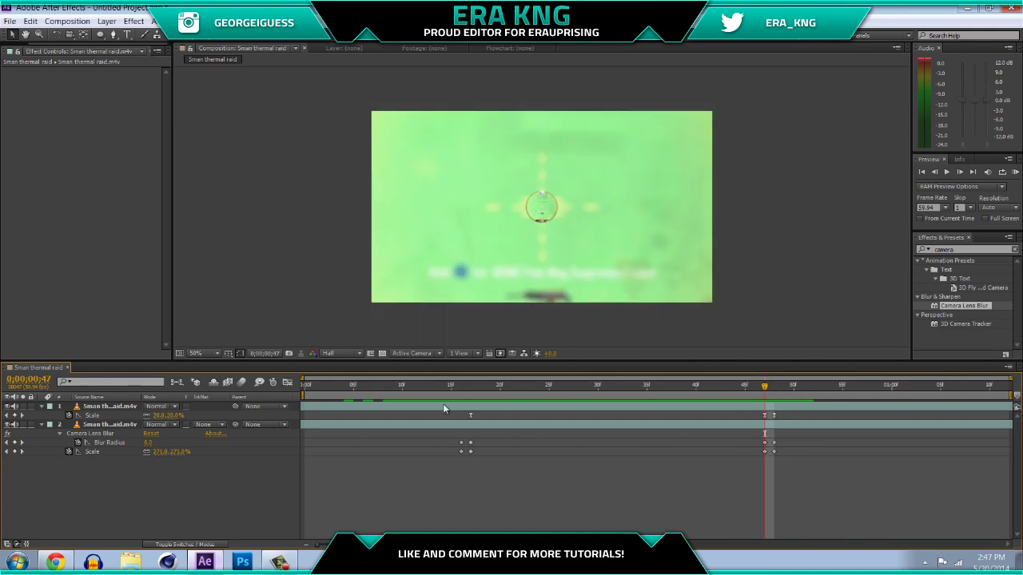
{"action": "left_click_drag", "start_coordinate": [457, 415], "coordinate": [790, 429]}
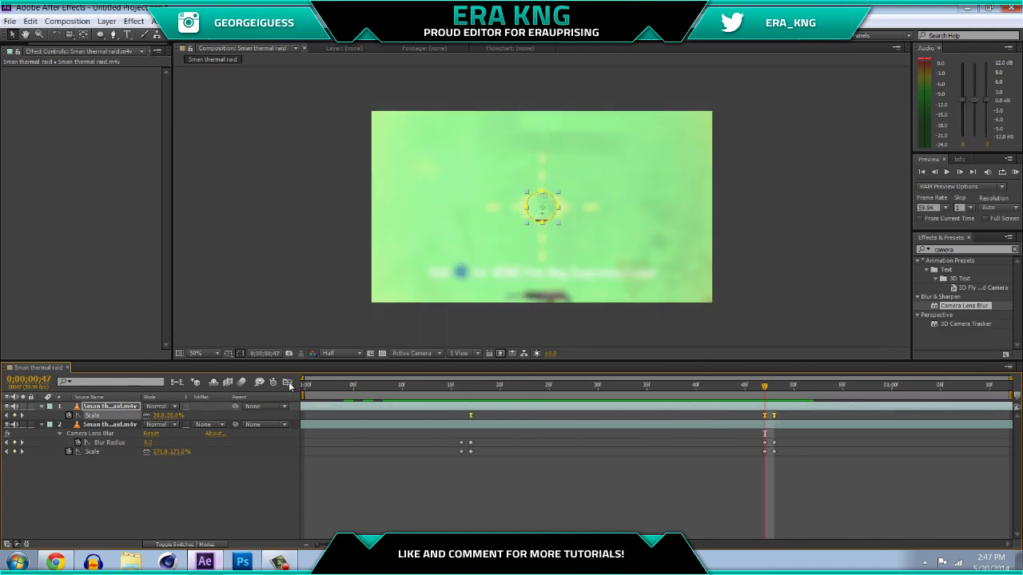
{"action": "left_click", "coordinate": [287, 382]}
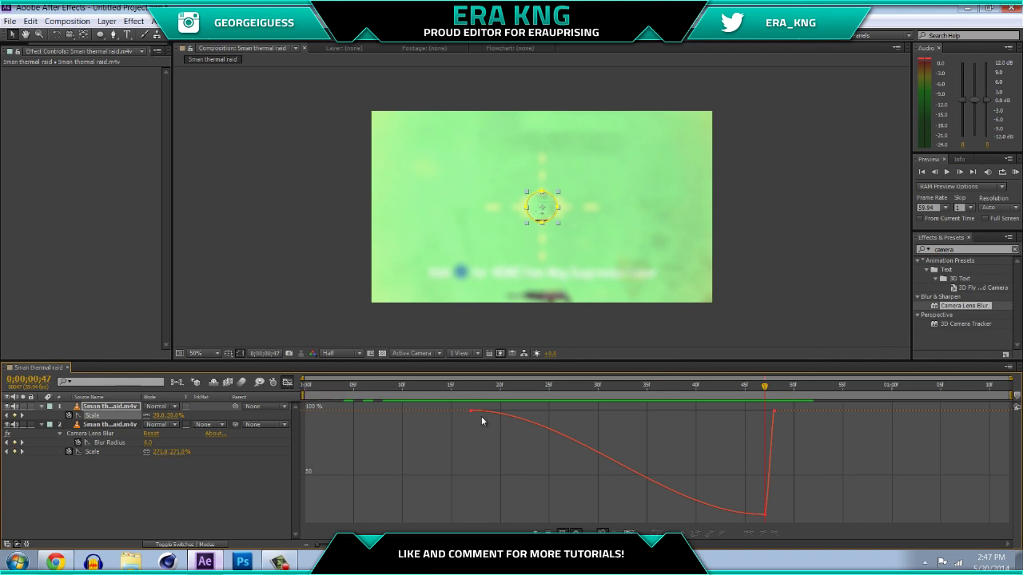
{"action": "left_click", "coordinate": [192, 545]}
{"action": "left_click", "coordinate": [192, 545]}
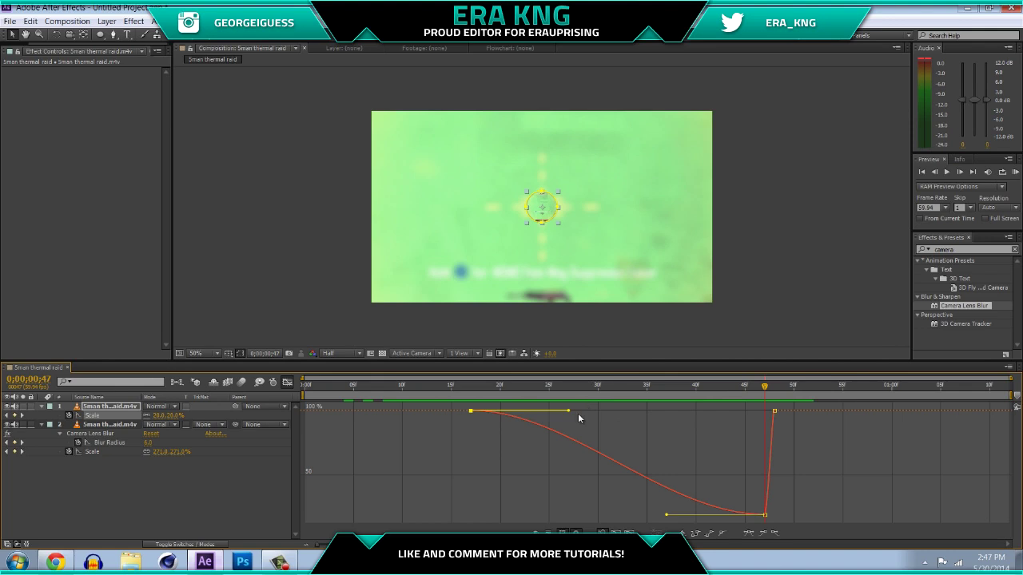
{"action": "mouse_move", "coordinate": [478, 414]}
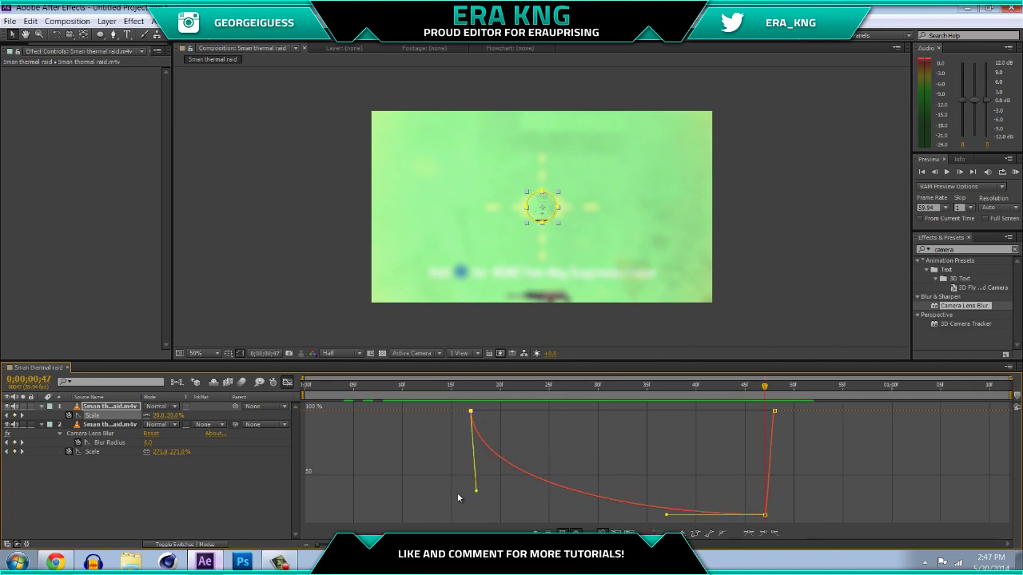
{"action": "left_click_drag", "start_coordinate": [455, 495], "coordinate": [449, 497]}
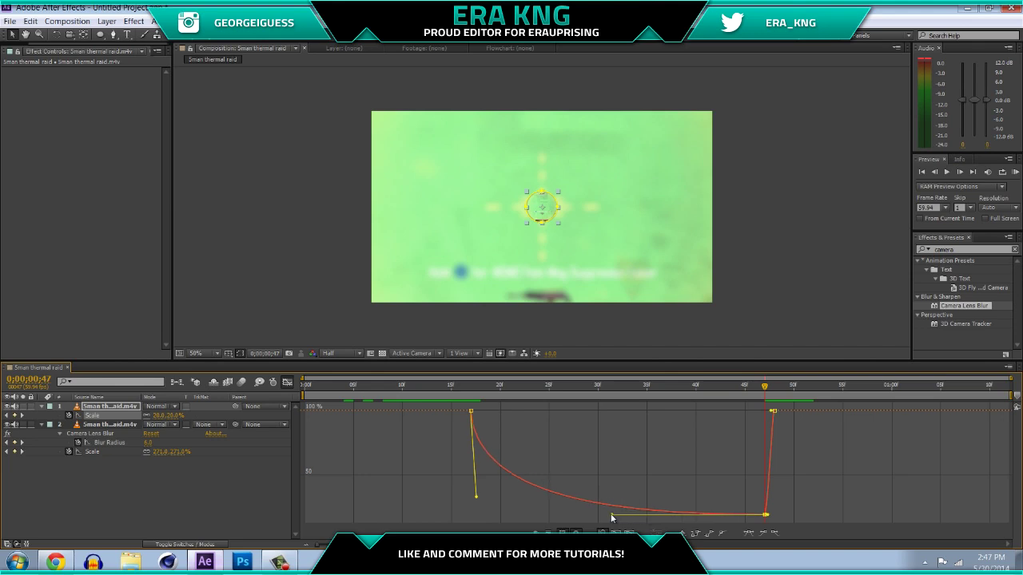
- Scrub the scoped section and play a RAM preview to check the new scale easing of the scope
{"action": "mouse_move", "coordinate": [473, 391]}
{"action": "left_mouse_down"}
{"action": "mouse_move", "coordinate": [677, 414]}
{"action": "mouse_move", "coordinate": [607, 394]}
{"action": "mouse_move", "coordinate": [471, 403]}
{"action": "left_mouse_up"}
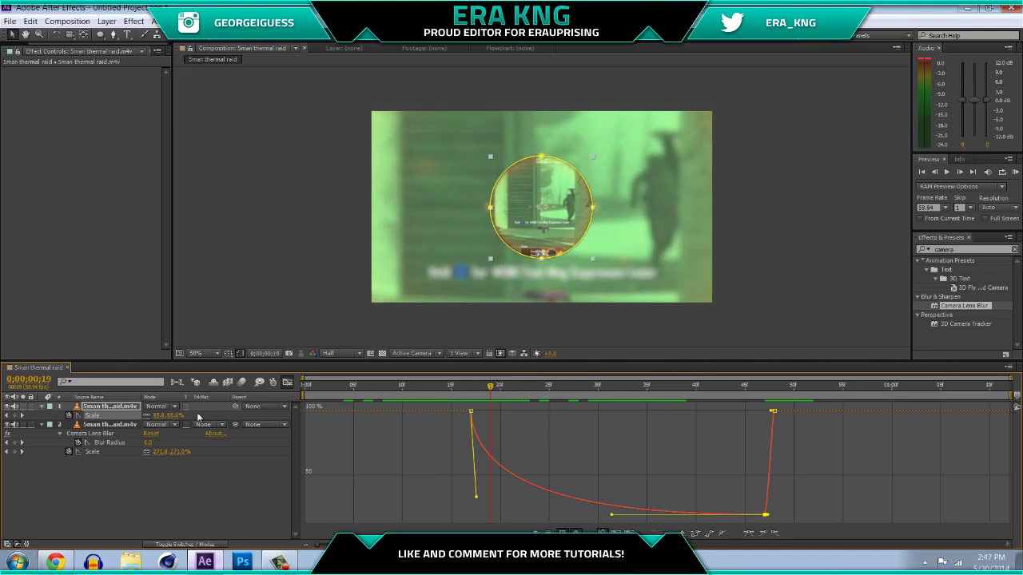
{"action": "mouse_move", "coordinate": [472, 412]}
{"action": "mouse_move", "coordinate": [633, 509]}
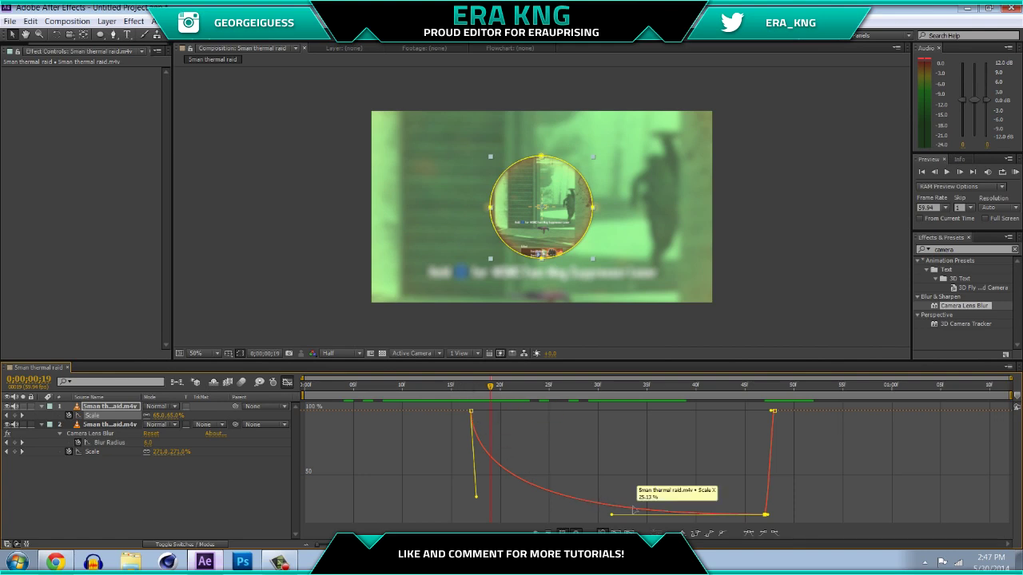
{"action": "left_click_drag", "start_coordinate": [589, 391], "coordinate": [814, 399]}
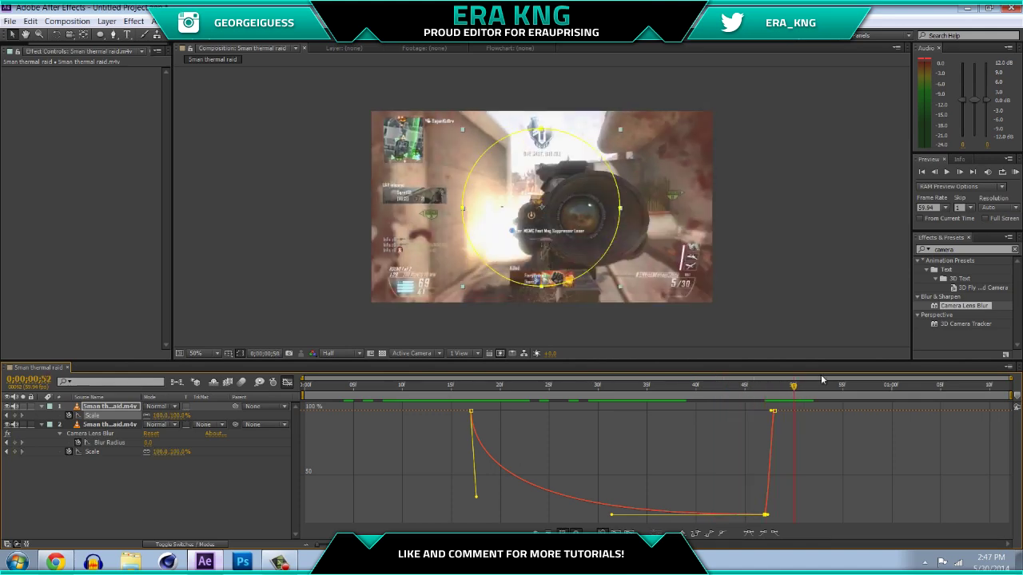
{"action": "left_click", "coordinate": [1015, 173]}
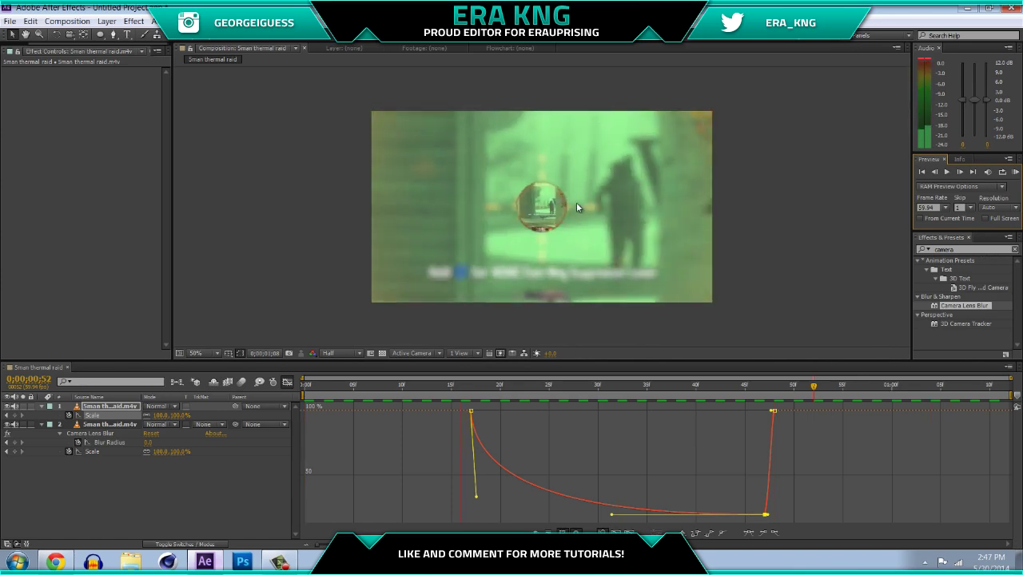
{"action": "key", "text": "space"}
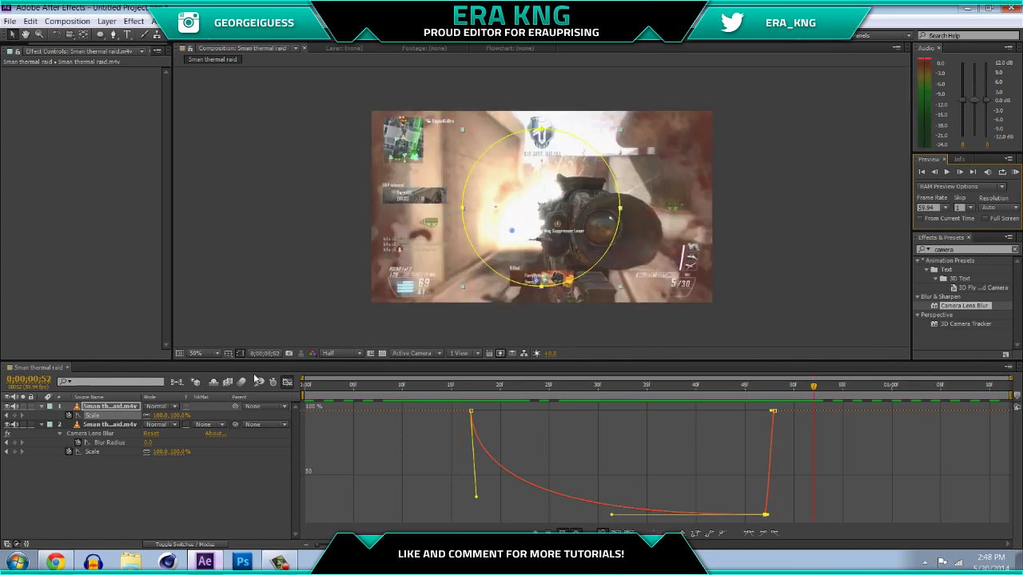
- Close the Graph Editor, reselect the masked top layer and return to the composition's first frame
{"action": "left_click", "coordinate": [288, 382]}
{"action": "left_click_drag", "start_coordinate": [484, 386], "coordinate": [519, 391]}
{"action": "left_click", "coordinate": [517, 427]}
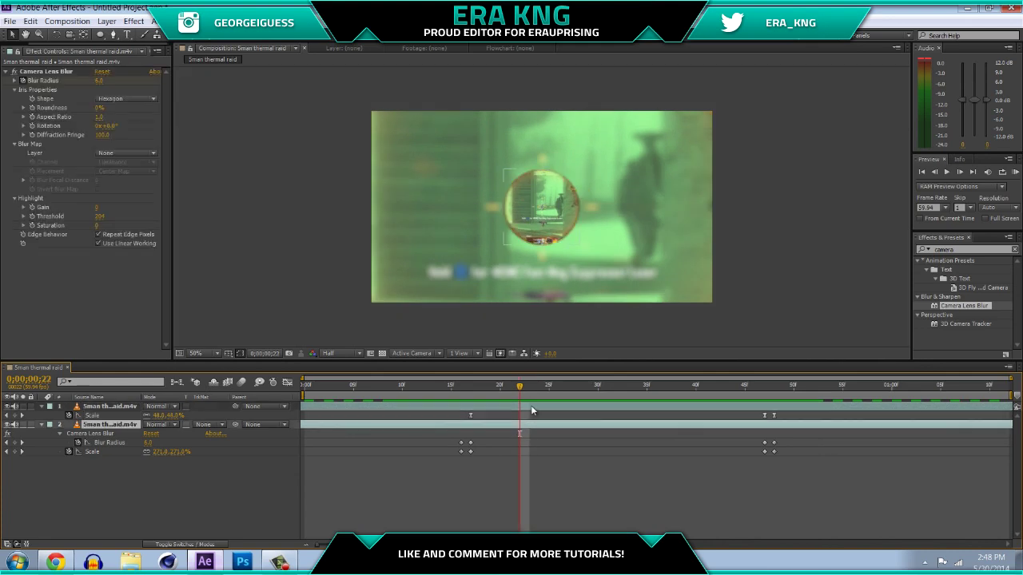
{"action": "left_click", "coordinate": [531, 405]}
{"action": "key", "text": "k"}
{"action": "left_click_drag", "start_coordinate": [496, 386], "coordinate": [402, 419]}
{"action": "key", "text": "Home"}
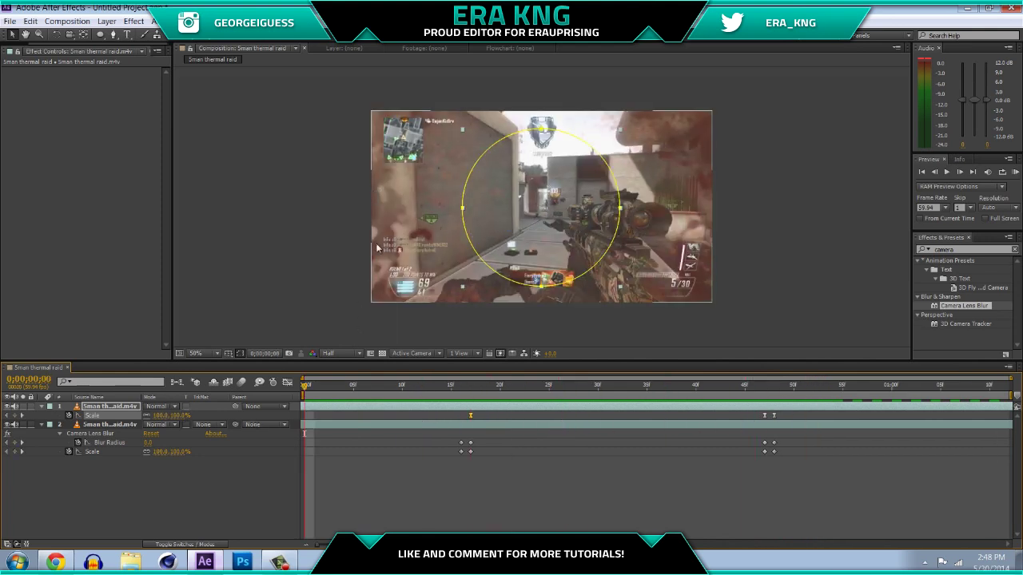
- Play a RAM preview of the finished scope effect from the first frame and scrub through the clip to review it
{"action": "left_click", "coordinate": [1016, 172]}
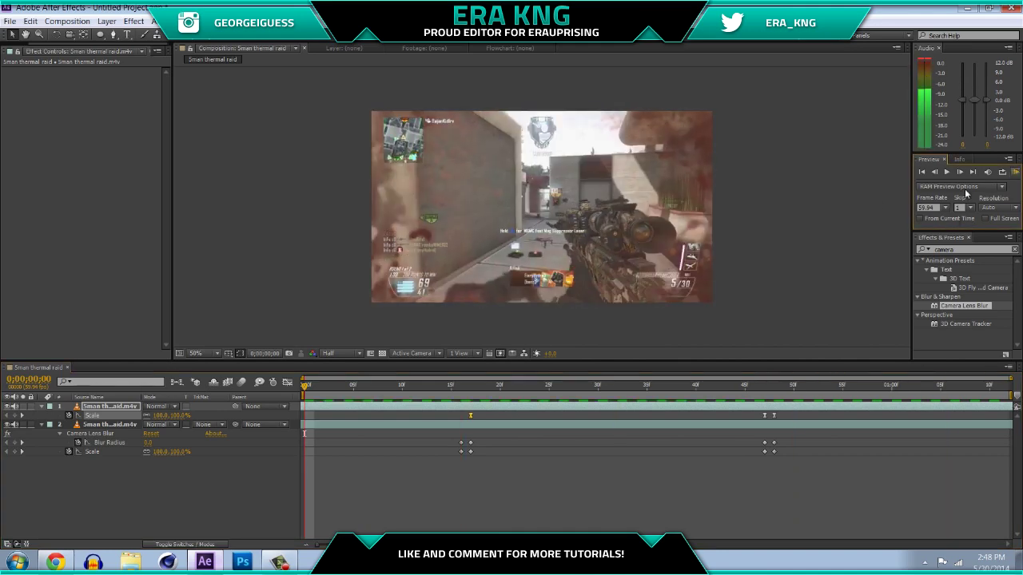
{"action": "left_click", "coordinate": [286, 213]}
{"action": "left_click_drag", "start_coordinate": [343, 384], "coordinate": [598, 445]}
{"action": "left_click_drag", "start_coordinate": [479, 388], "coordinate": [725, 391]}
{"action": "left_click_drag", "start_coordinate": [667, 406], "coordinate": [278, 413]}
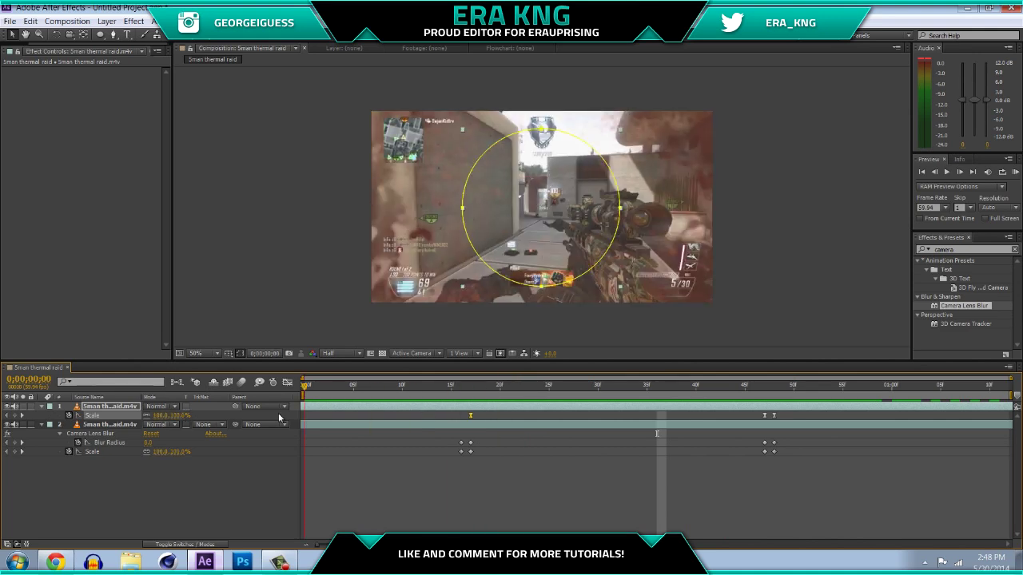